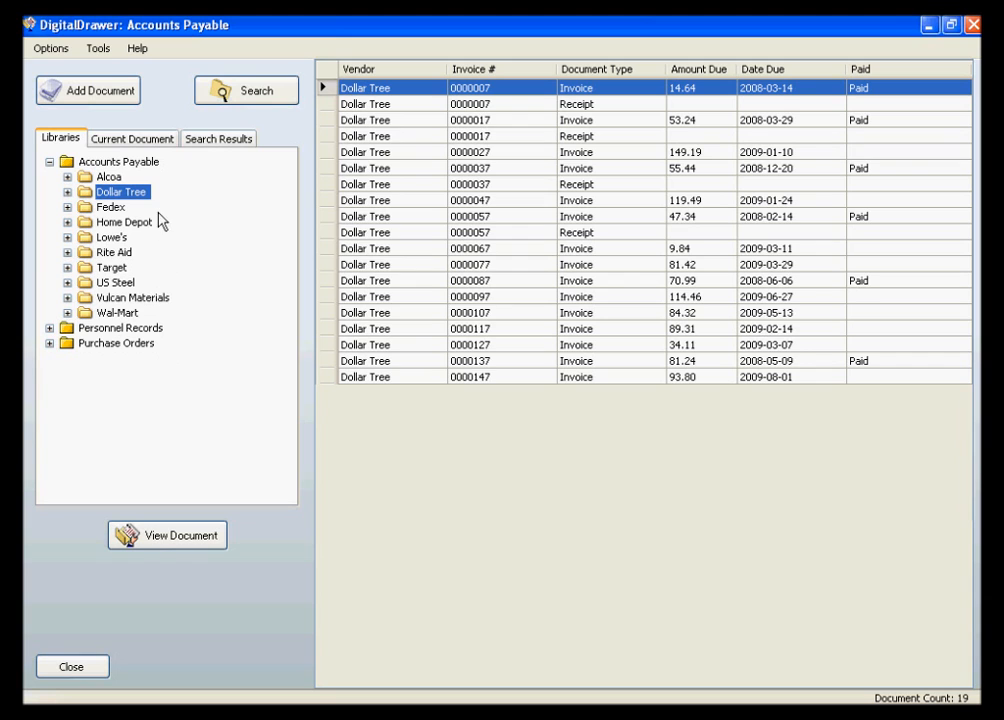
- Browse the Accounts Payable, Personnel Records and Purchase Orders libraries, ending on the Accounts Payable document list
click(135, 163)
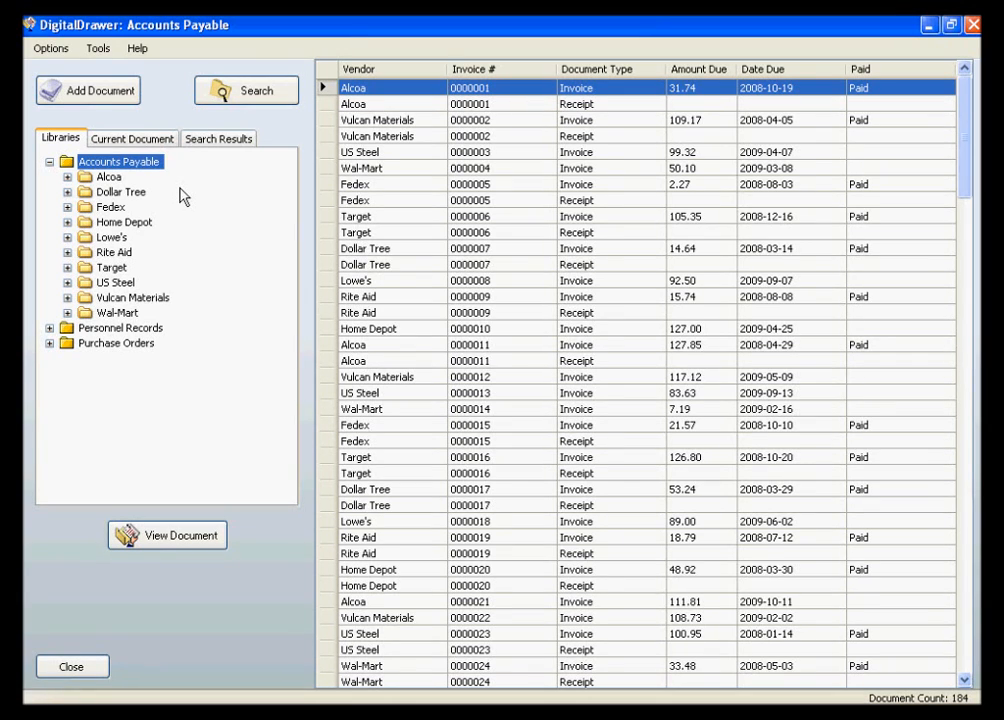
click(148, 330)
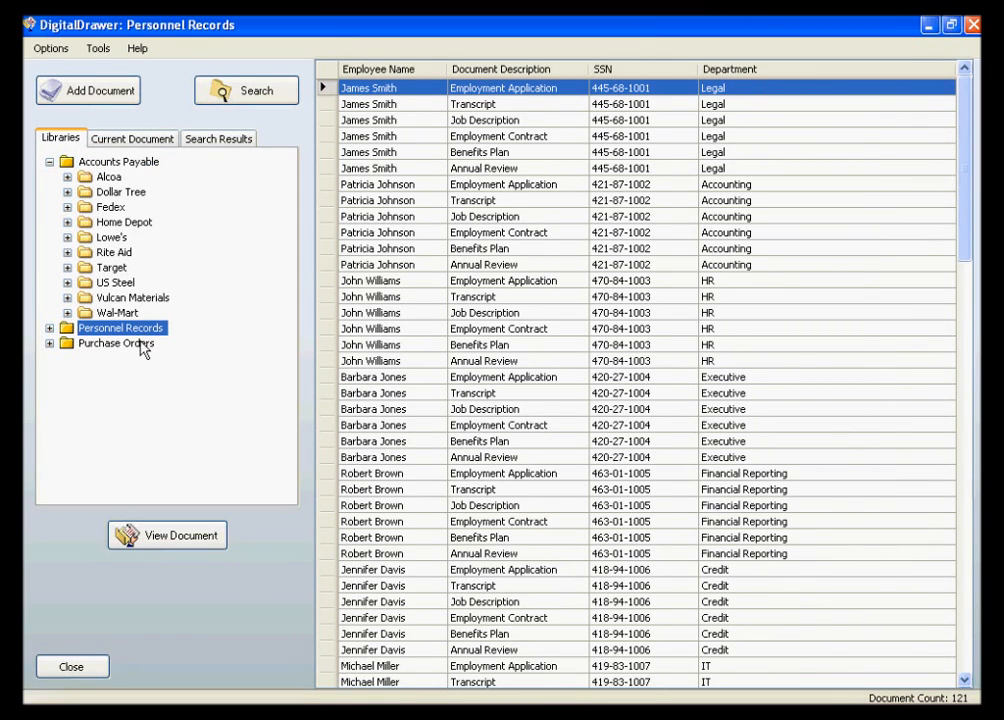
click(142, 346)
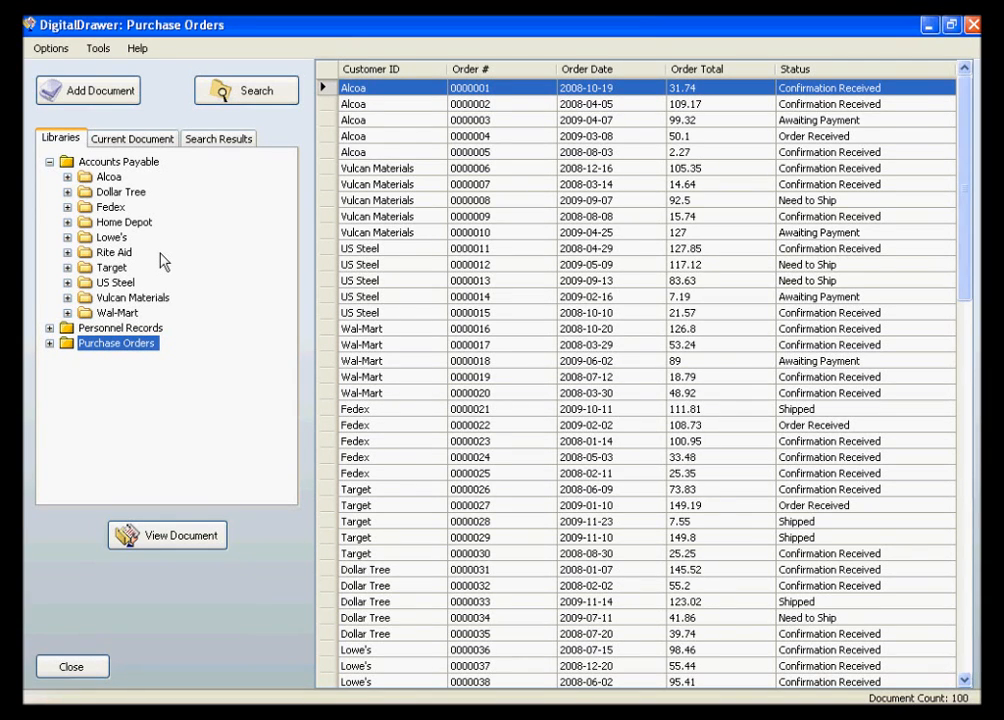
click(145, 164)
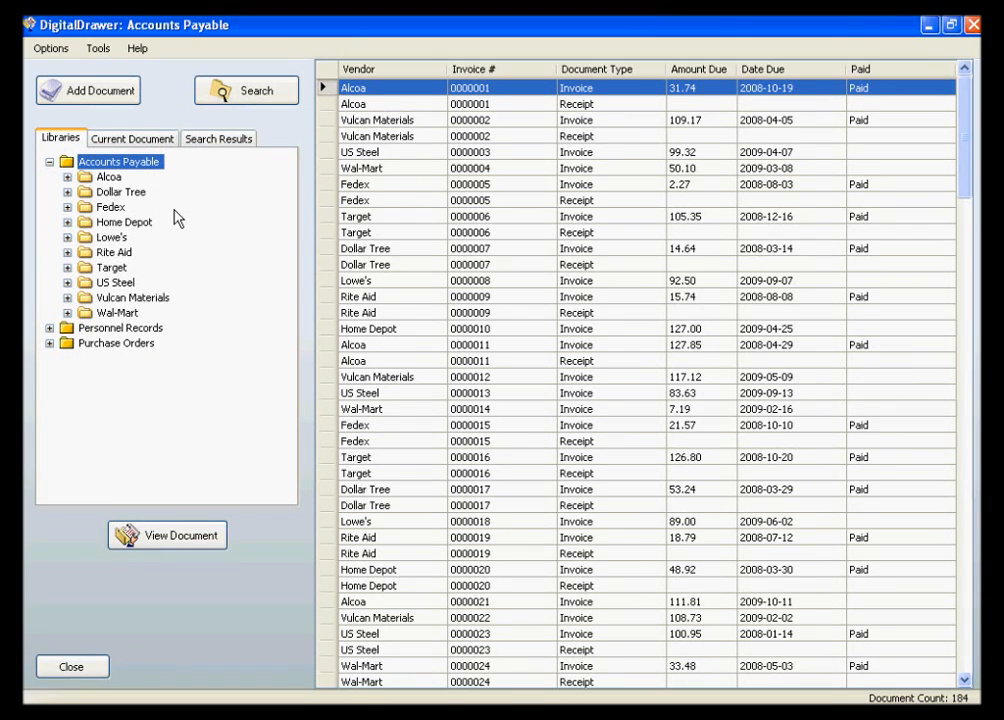
- View the Fedex invoice due 2008-08-03 from the Accounts Payable list, then close the viewer
click(402, 170)
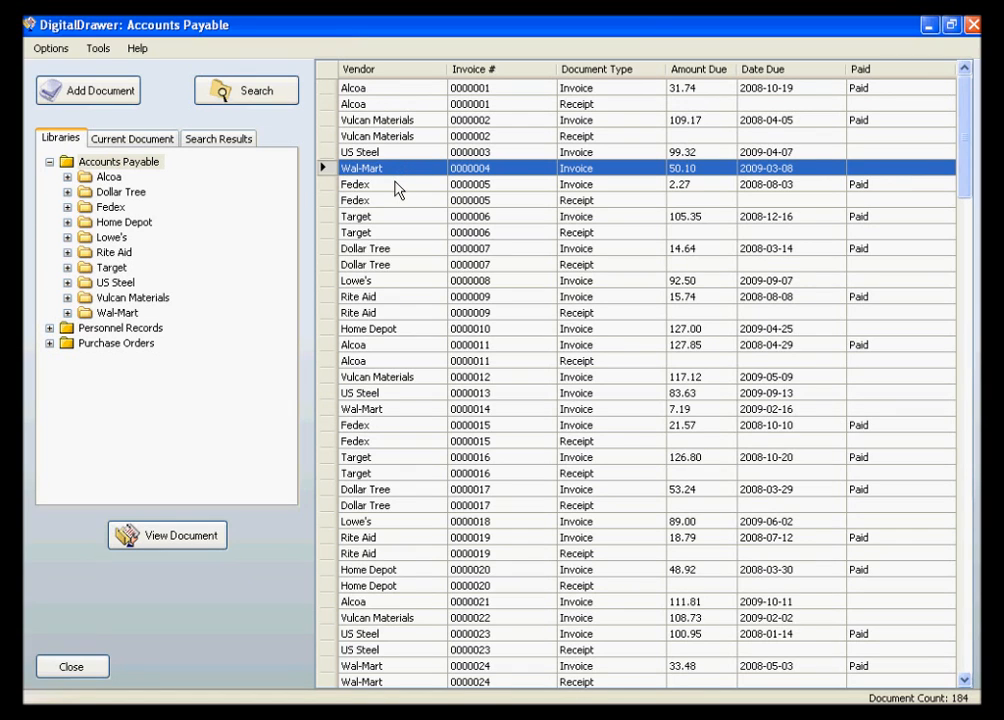
click(395, 184)
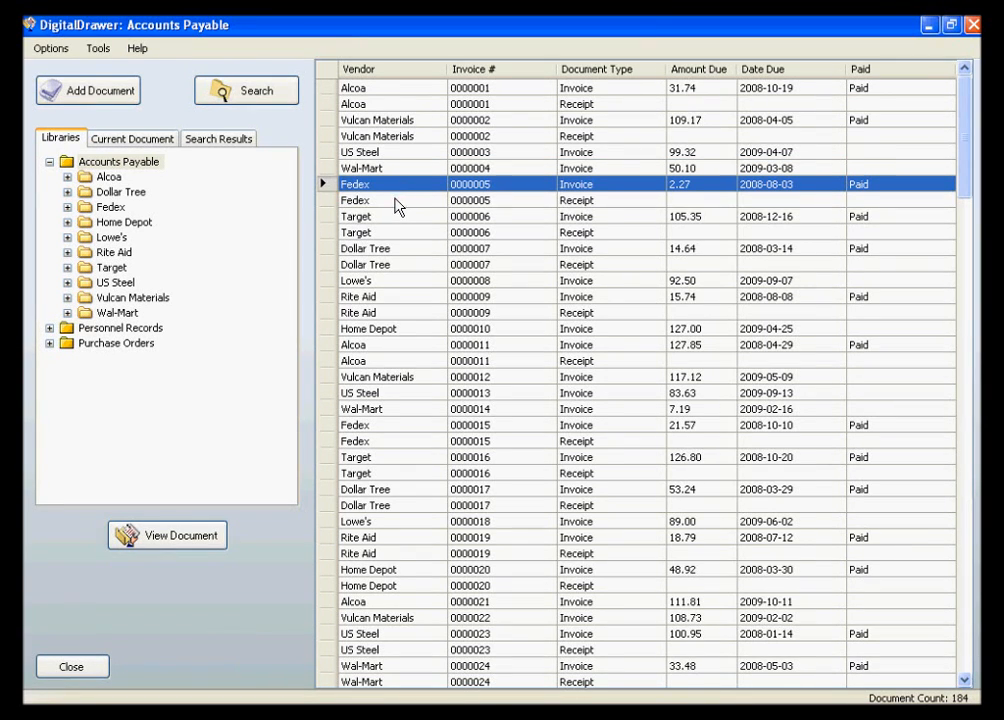
click(395, 200)
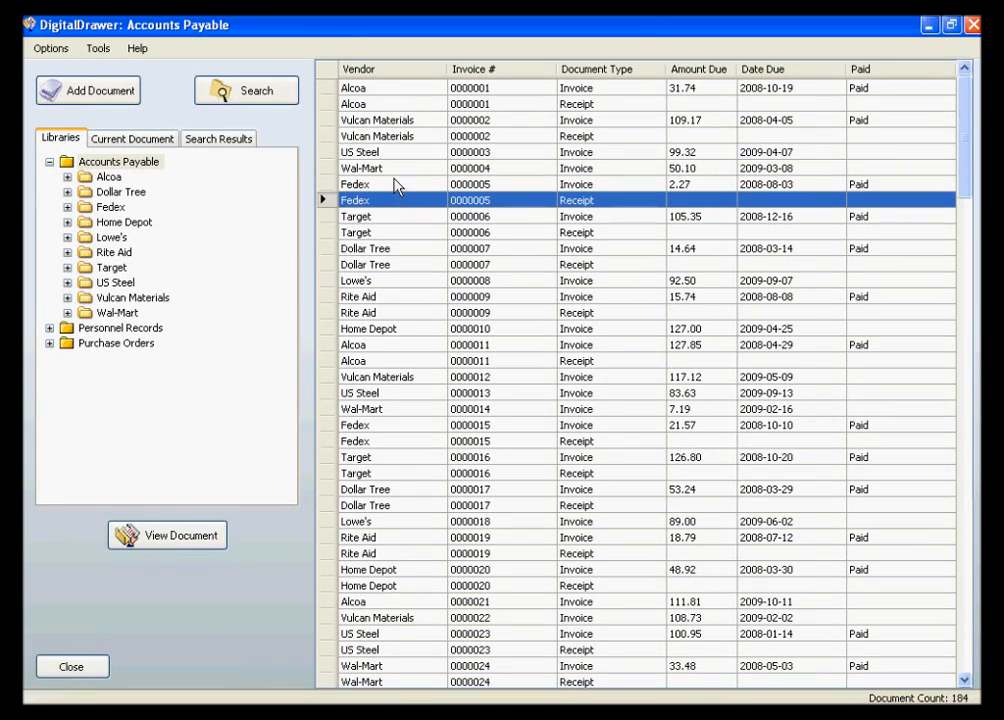
click(393, 186)
double_click(393, 188)
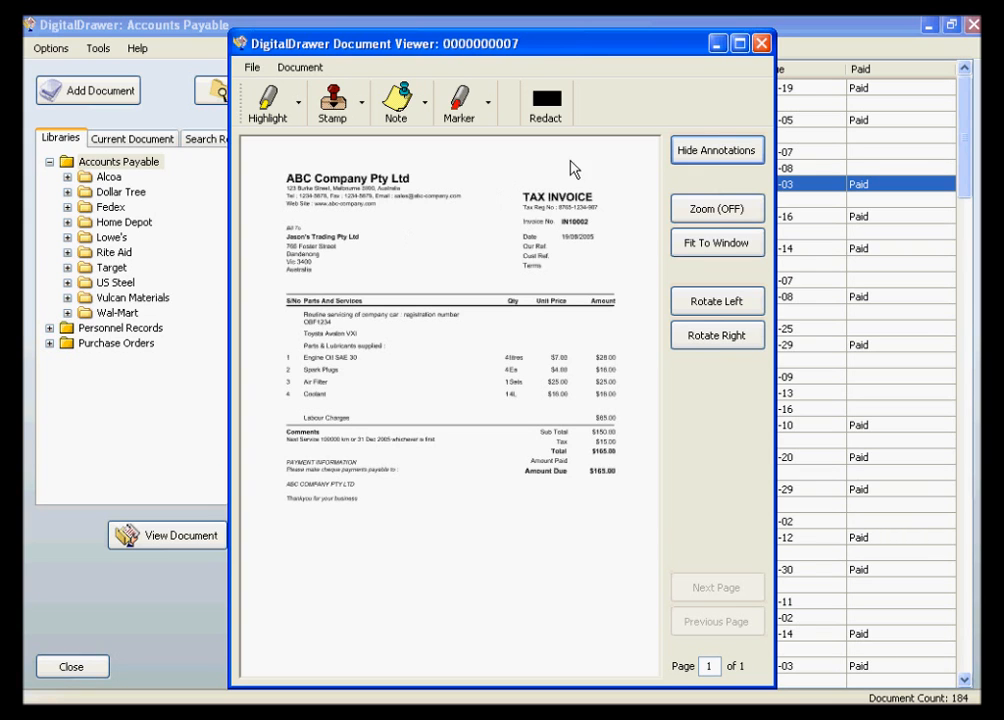
click(762, 43)
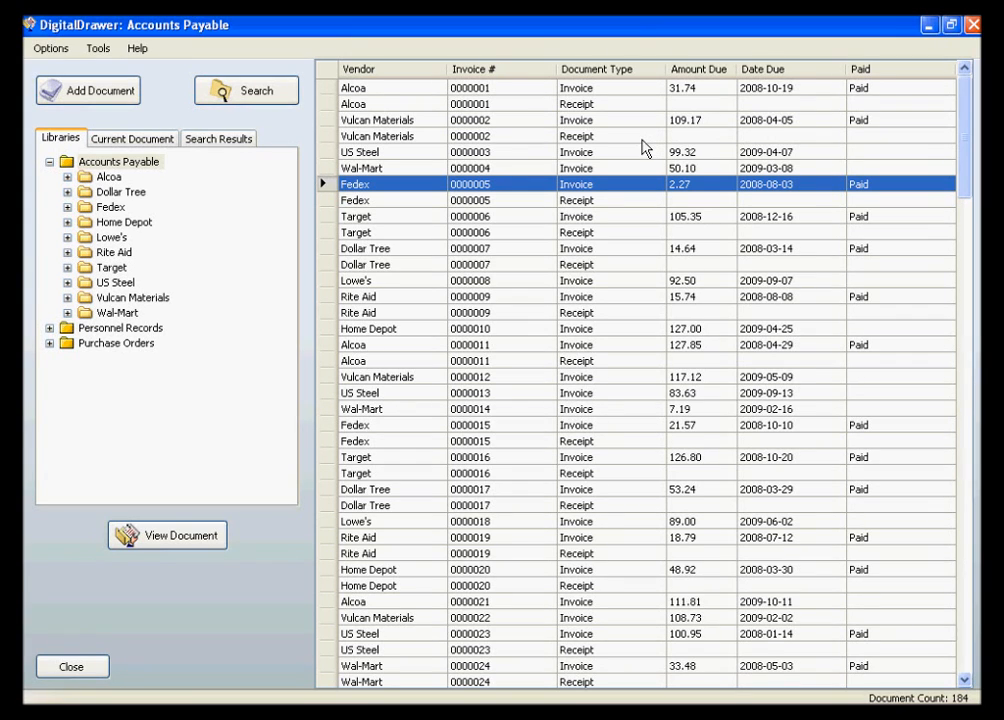
- Sort the Accounts Payable documents by due date in descending order and look through the list
click(799, 70)
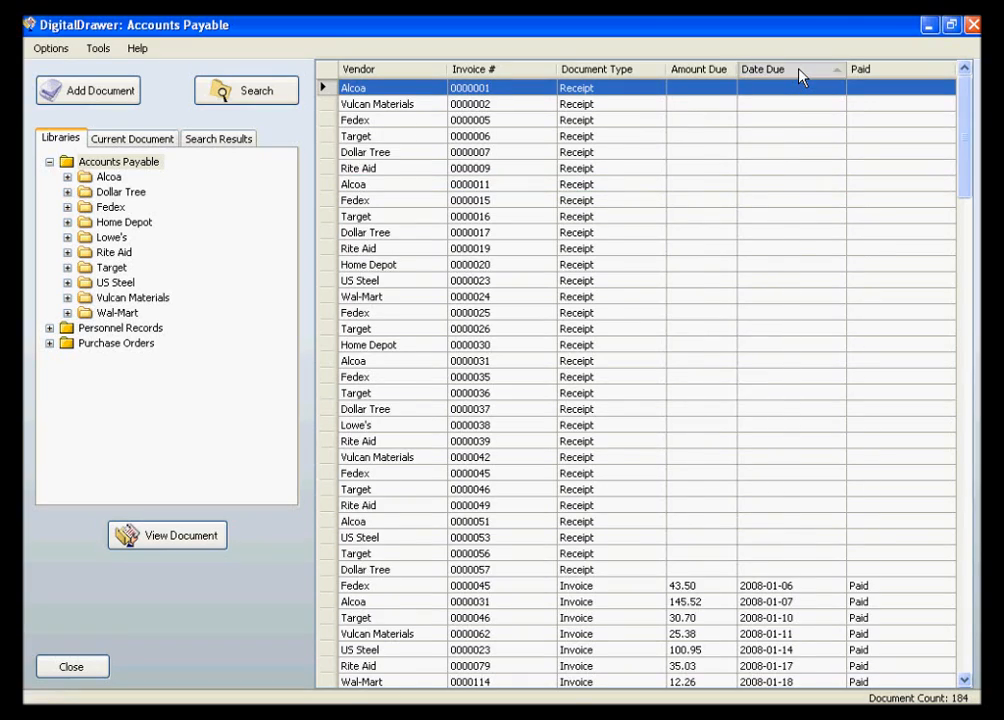
click(799, 70)
drag(964, 168, 966, 363)
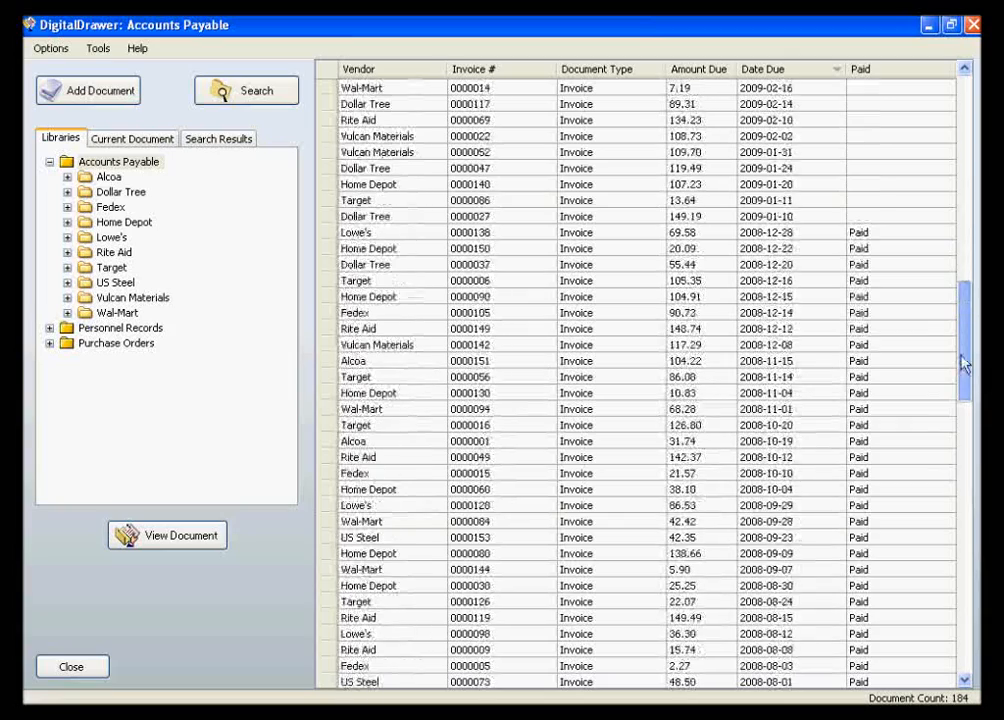
- Show only the invoices in the Dollar Tree folder of the Accounts Payable library
click(49, 161)
click(49, 161)
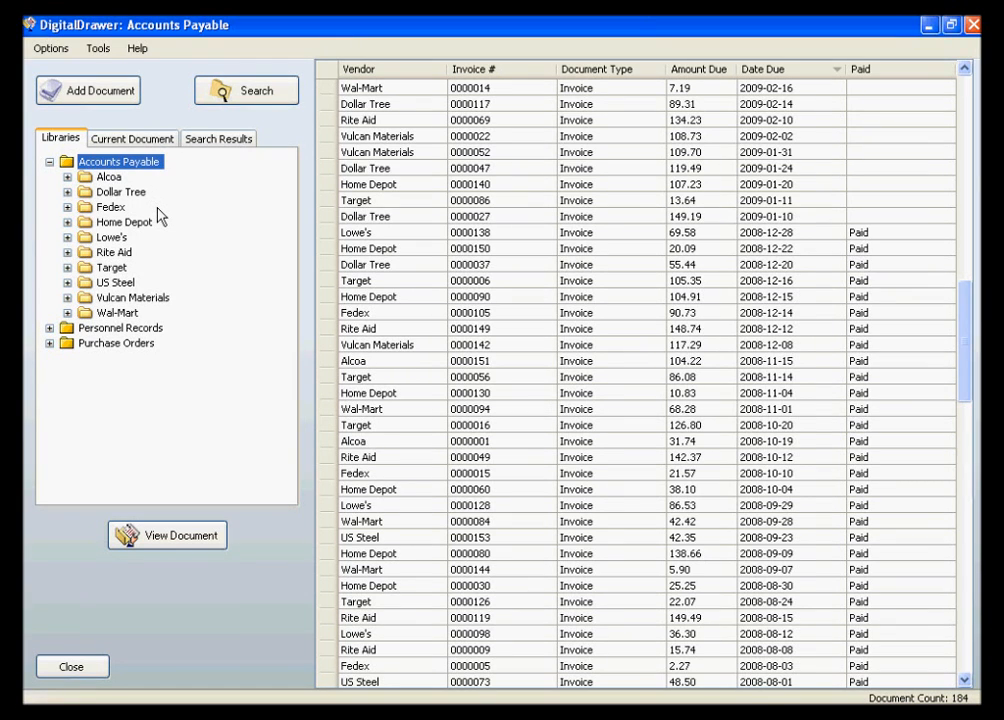
click(100, 193)
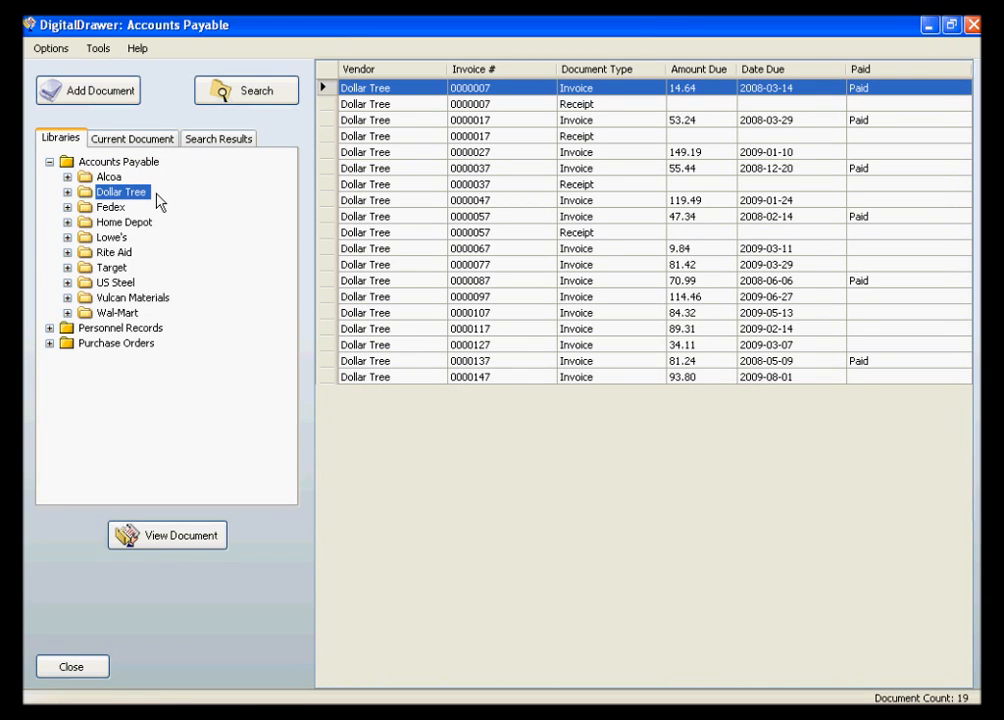
click(67, 192)
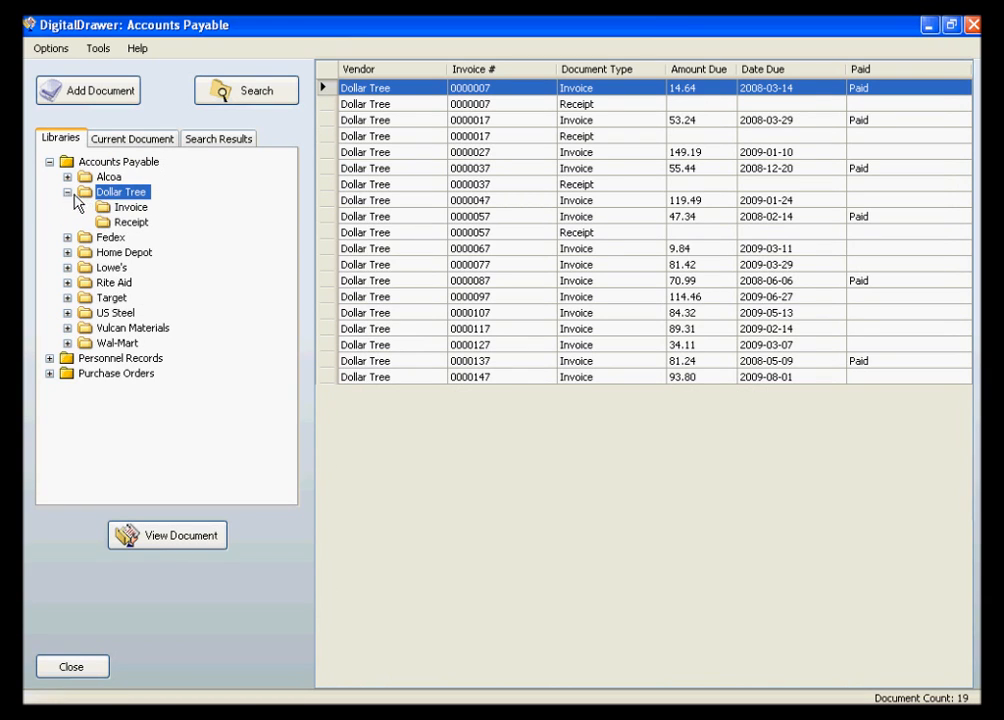
click(126, 210)
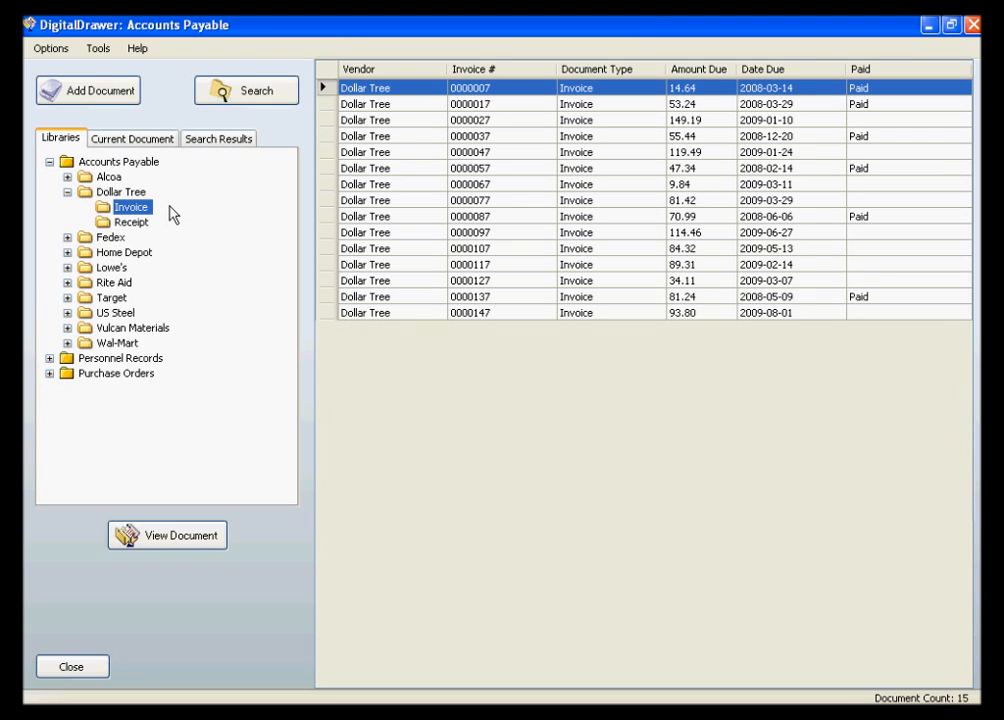
- Open the document search for the Accounts Payable library
click(548, 90)
click(284, 101)
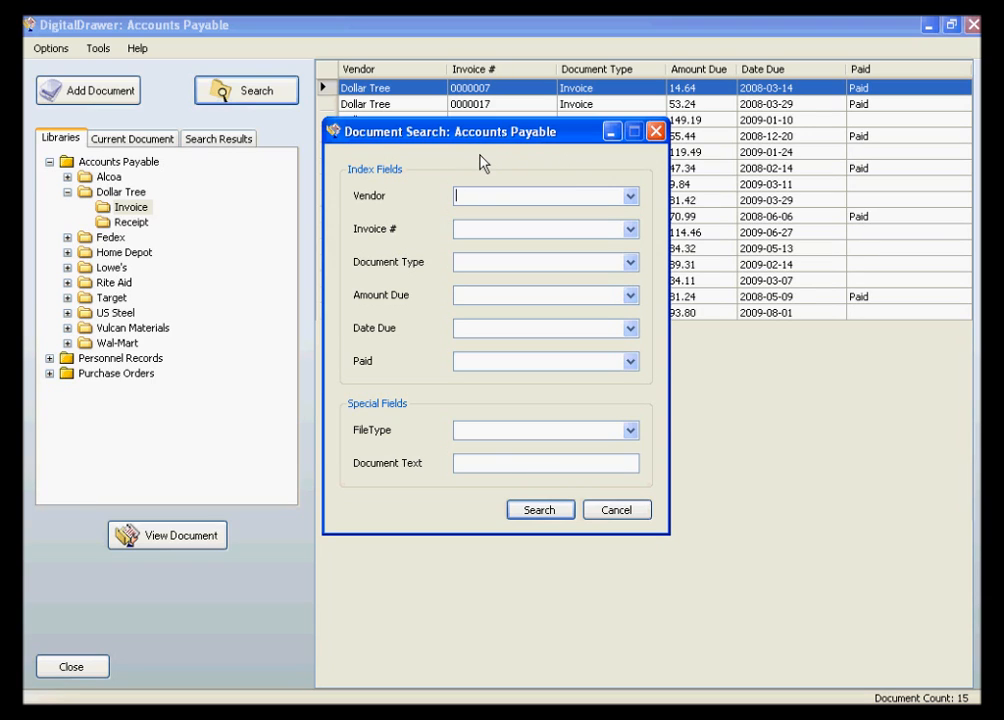
text(Do)
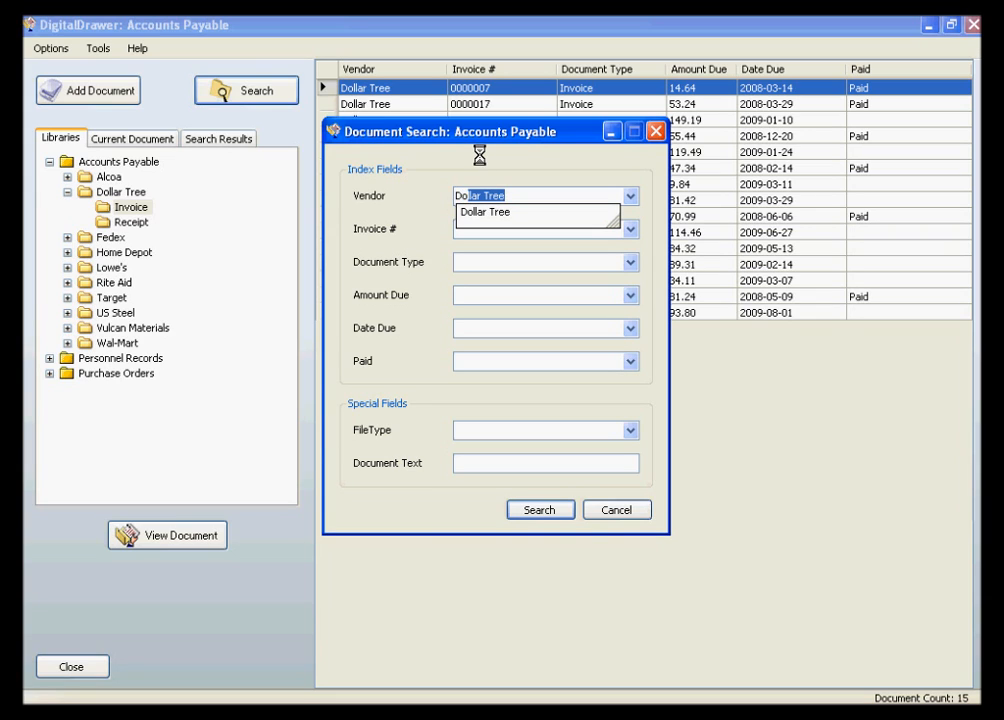
key(BackSpace)
key(BackSpace)
key(BackSpace)
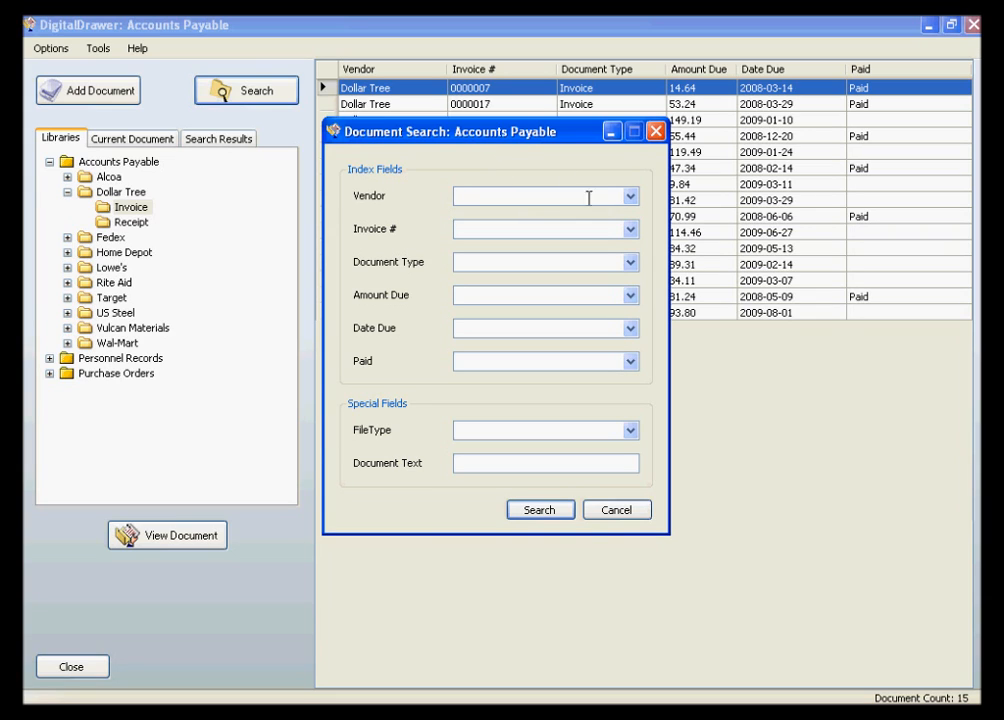
- Search for documents with vendor Dollar Tree, document type Invoice and Paid set to [blank]
click(630, 196)
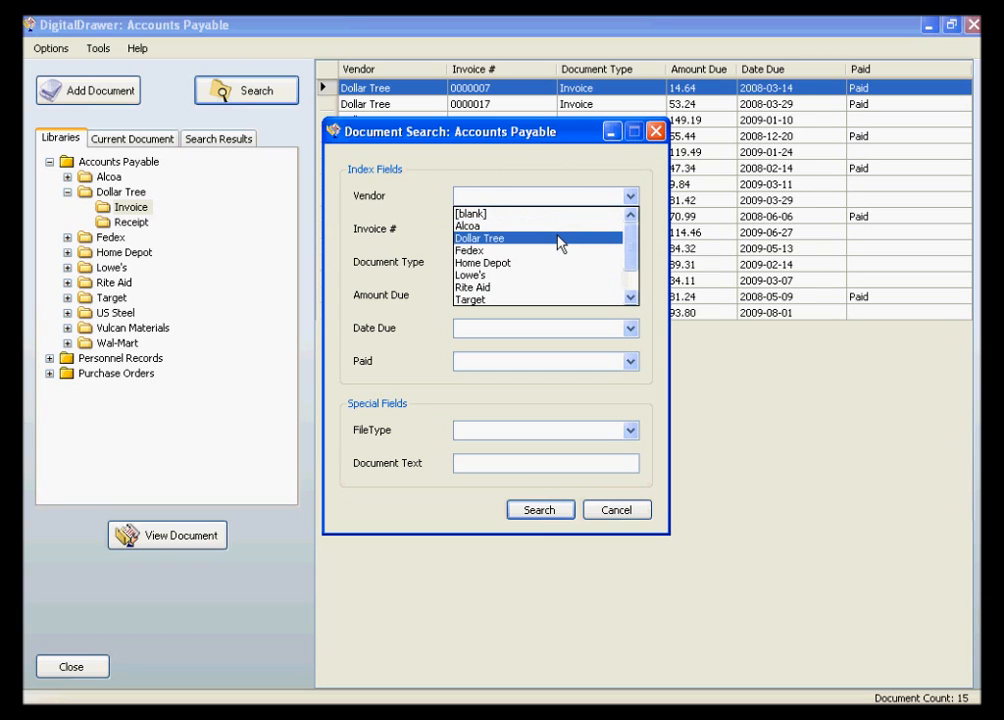
click(558, 241)
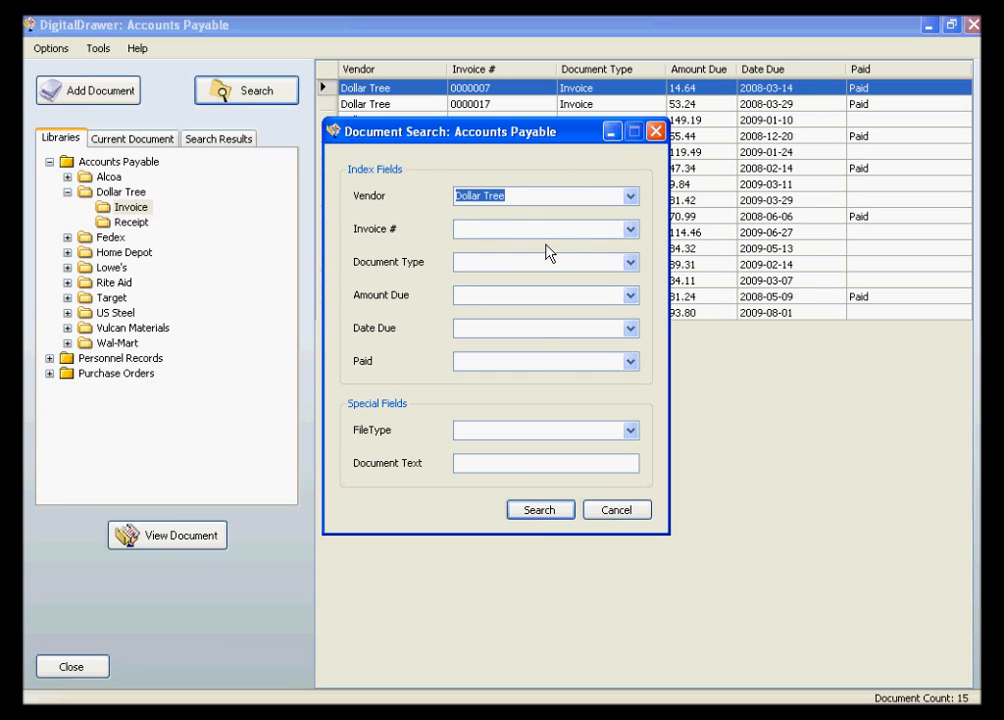
click(630, 262)
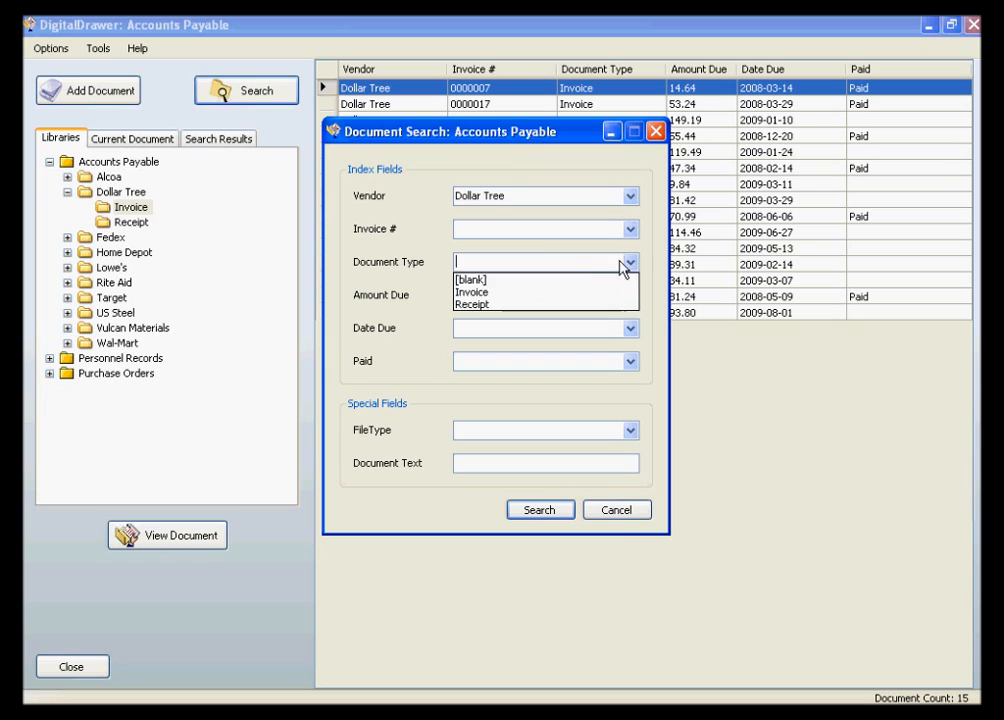
click(578, 293)
click(628, 362)
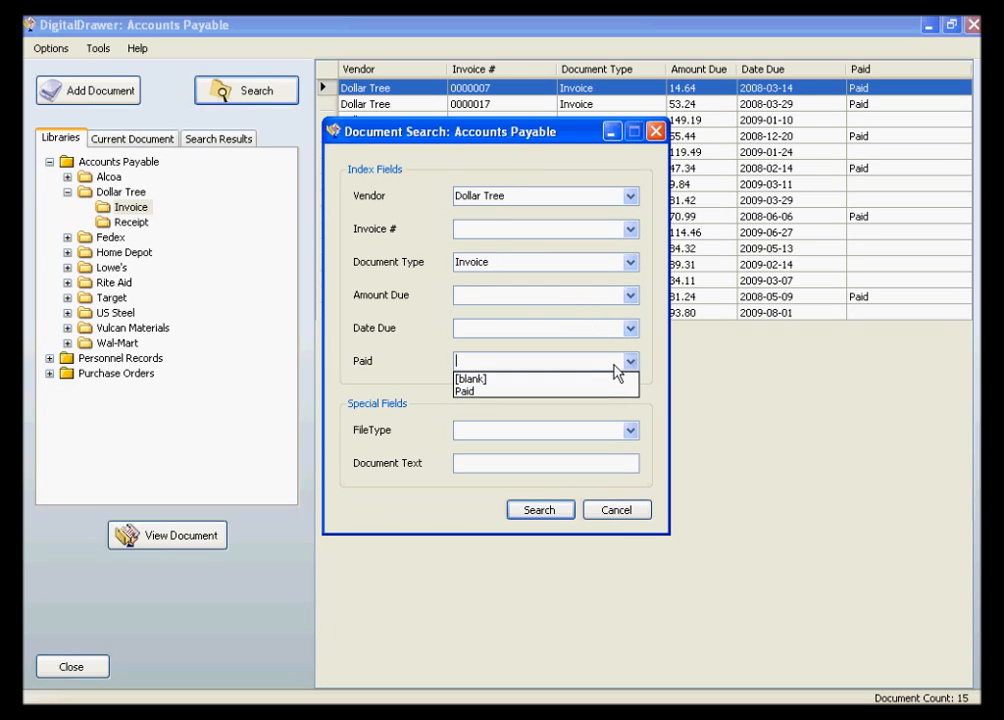
click(605, 377)
click(537, 512)
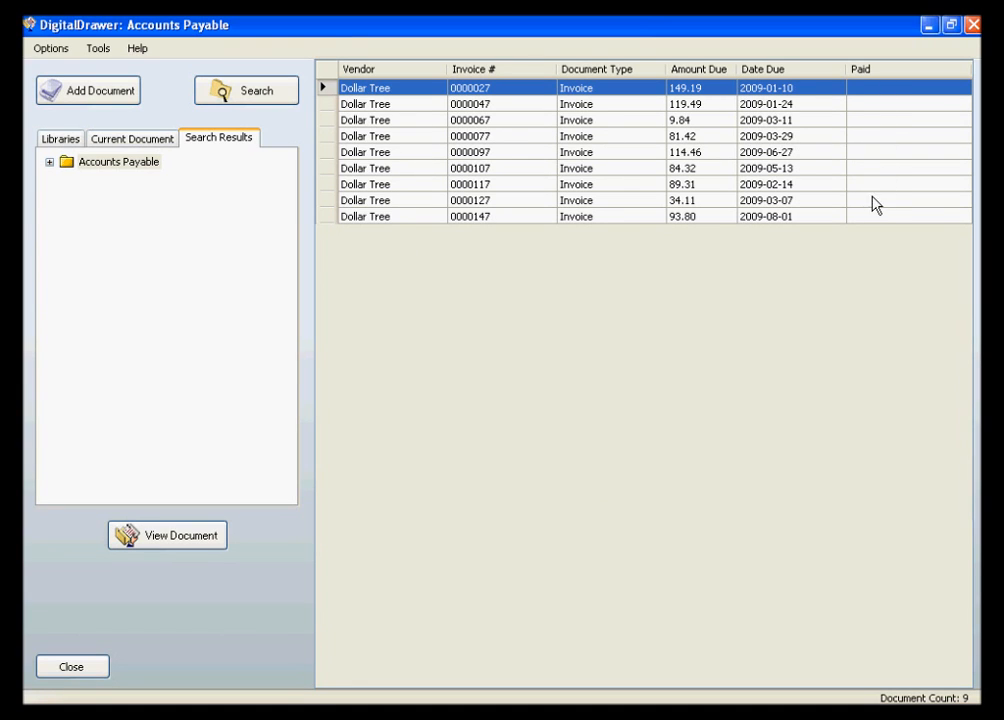
- Sort the search results by due date, earliest first
click(795, 72)
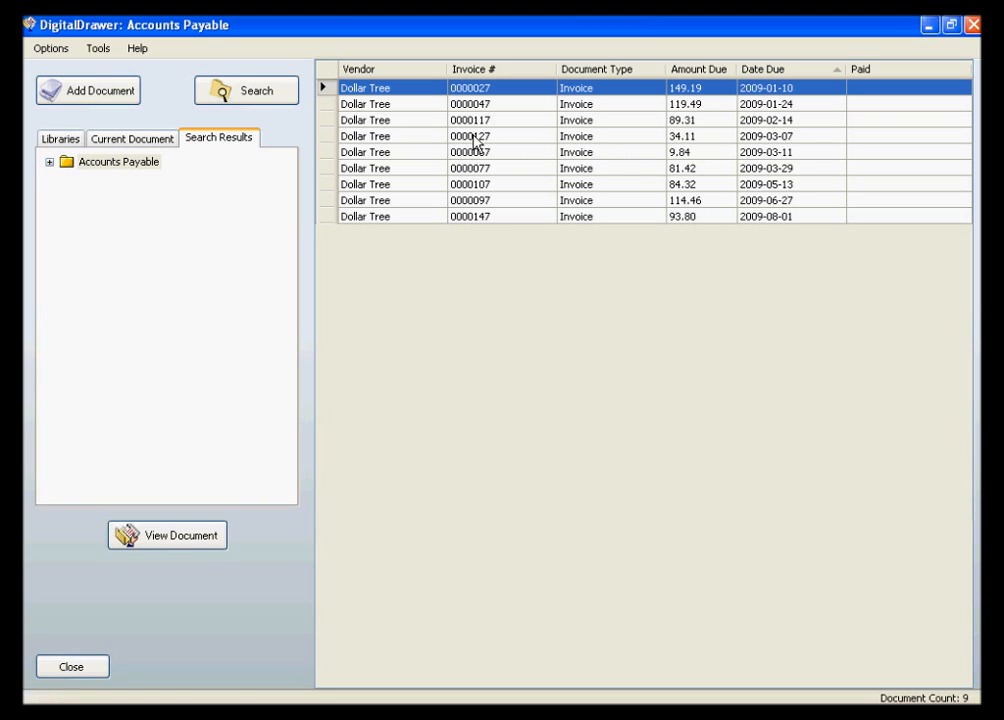
click(291, 98)
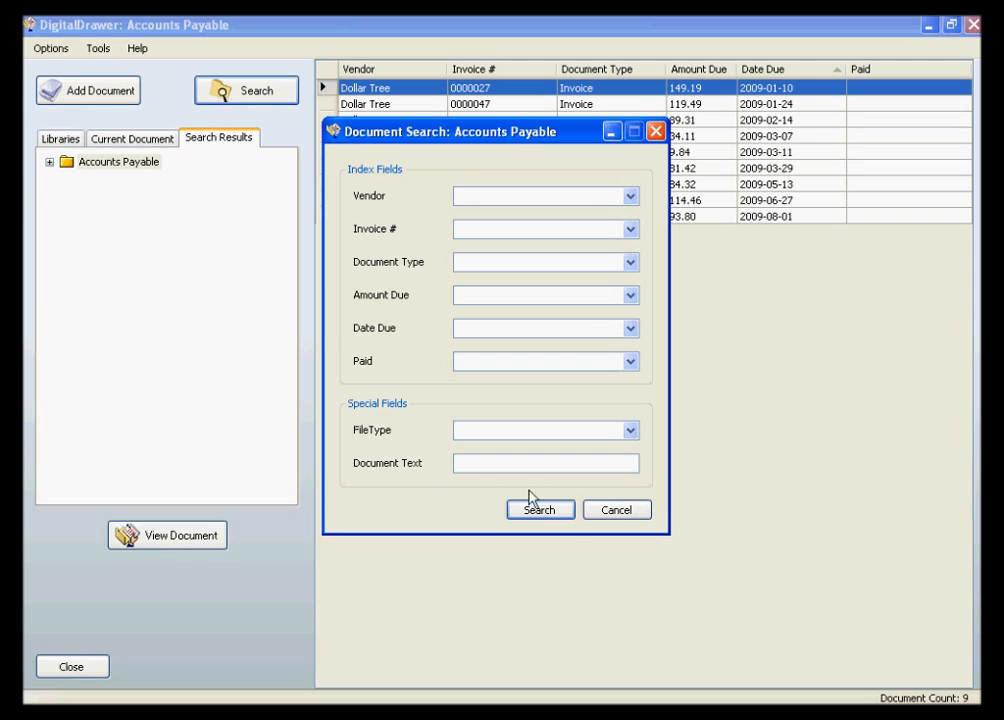
click(613, 512)
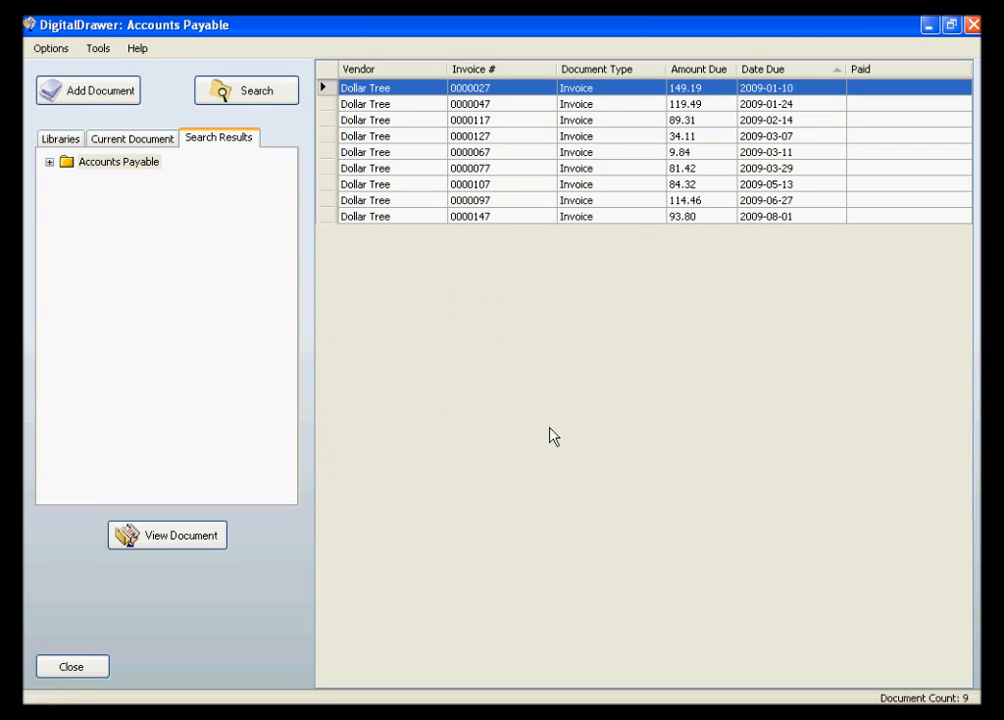
- Open the Dollar Tree invoice due 2009-02-14 in the document viewer and maximize the viewer window
click(412, 122)
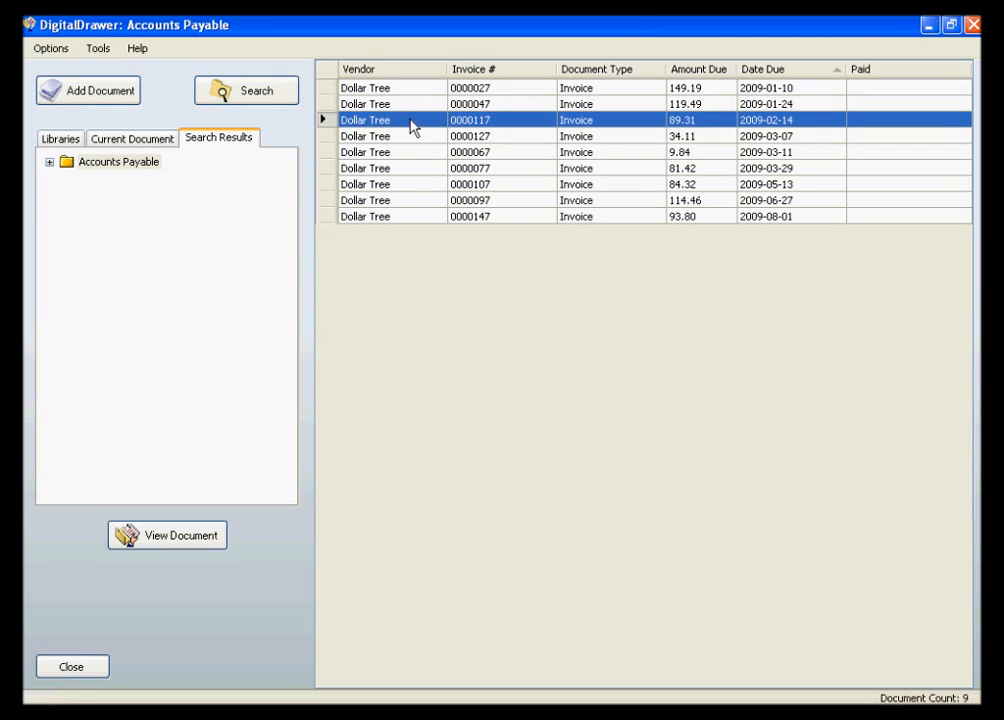
double_click(412, 122)
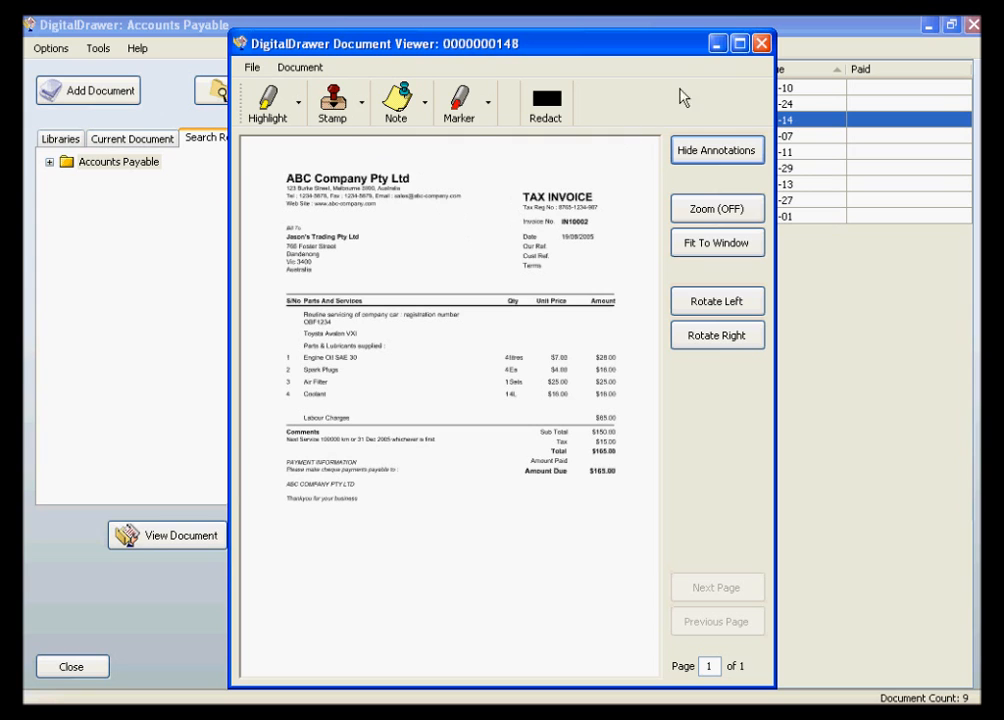
click(740, 44)
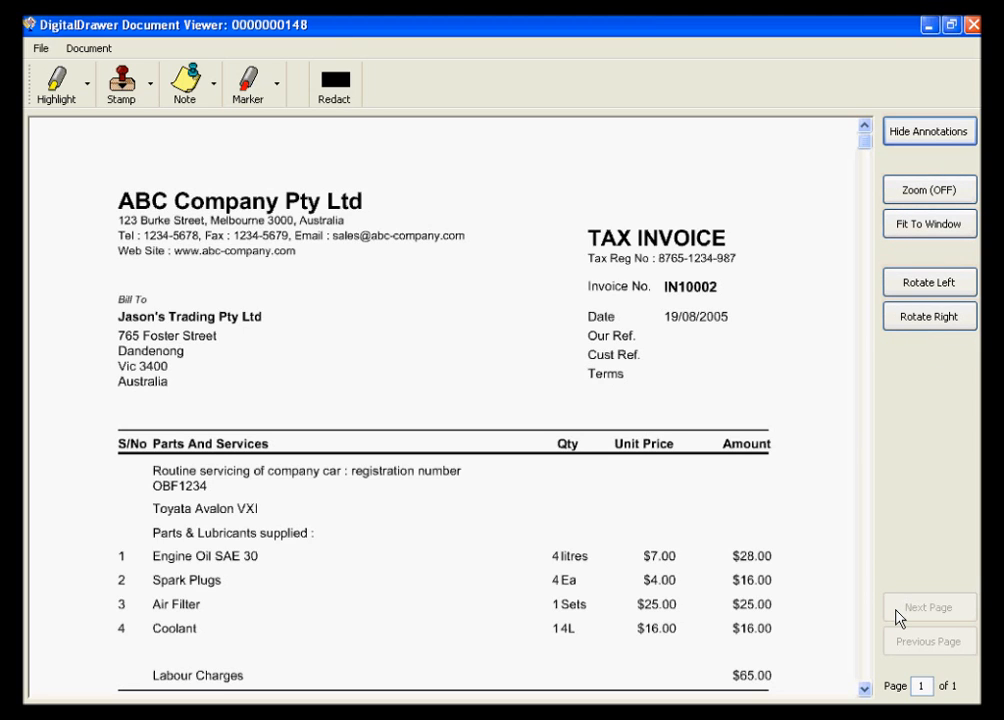
- Highlight the Amount Due figure near the end of the invoice
click(56, 84)
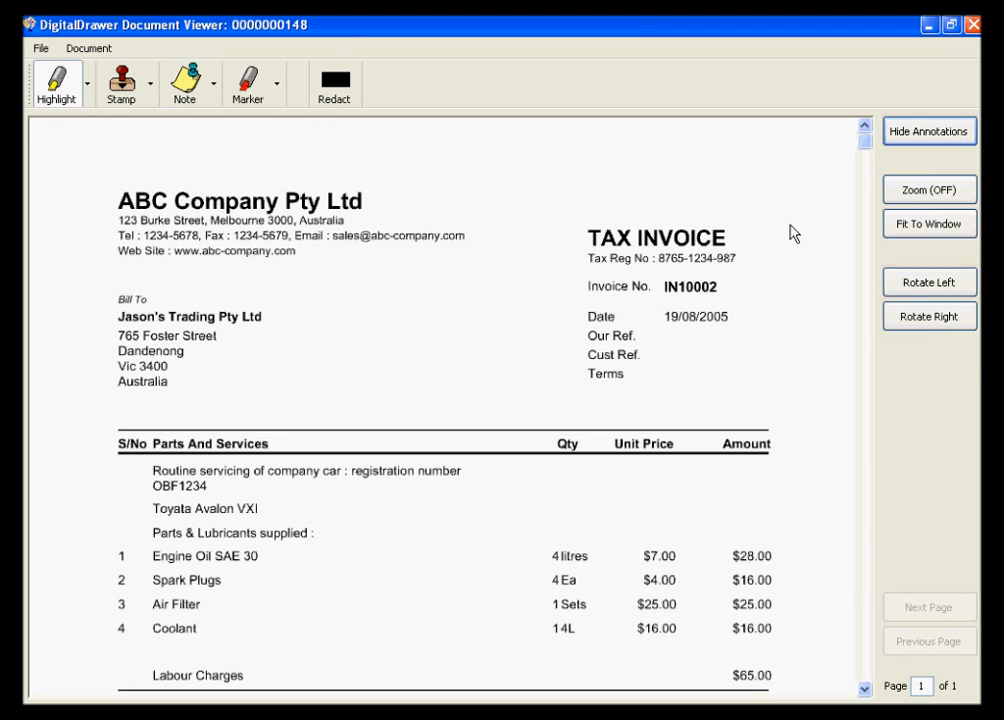
drag(866, 150, 855, 328)
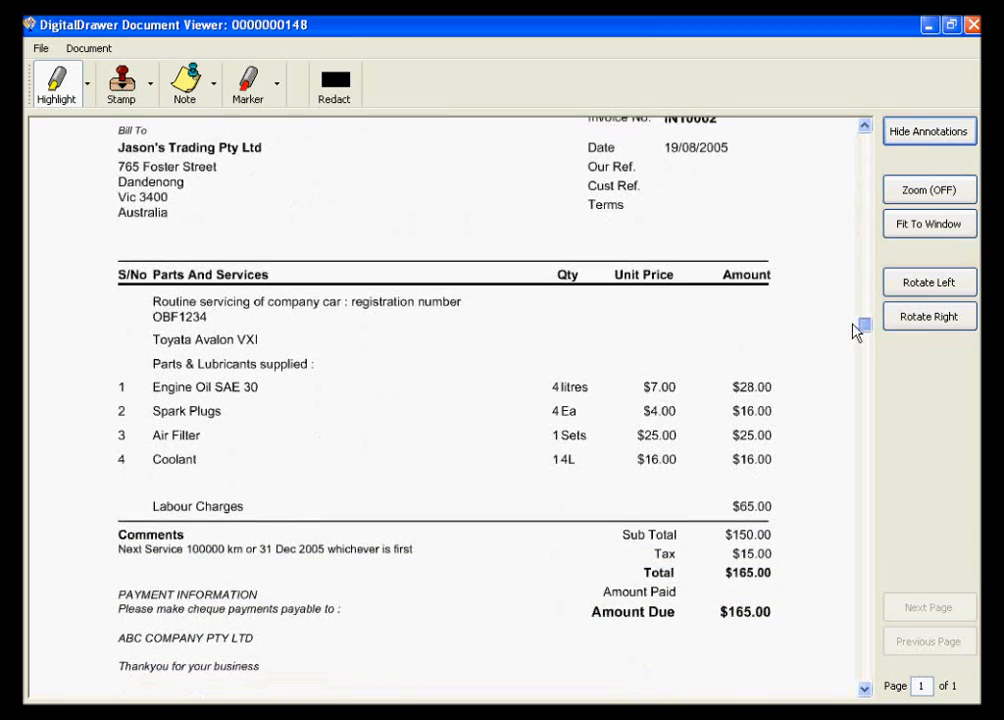
drag(702, 596, 788, 628)
click(486, 482)
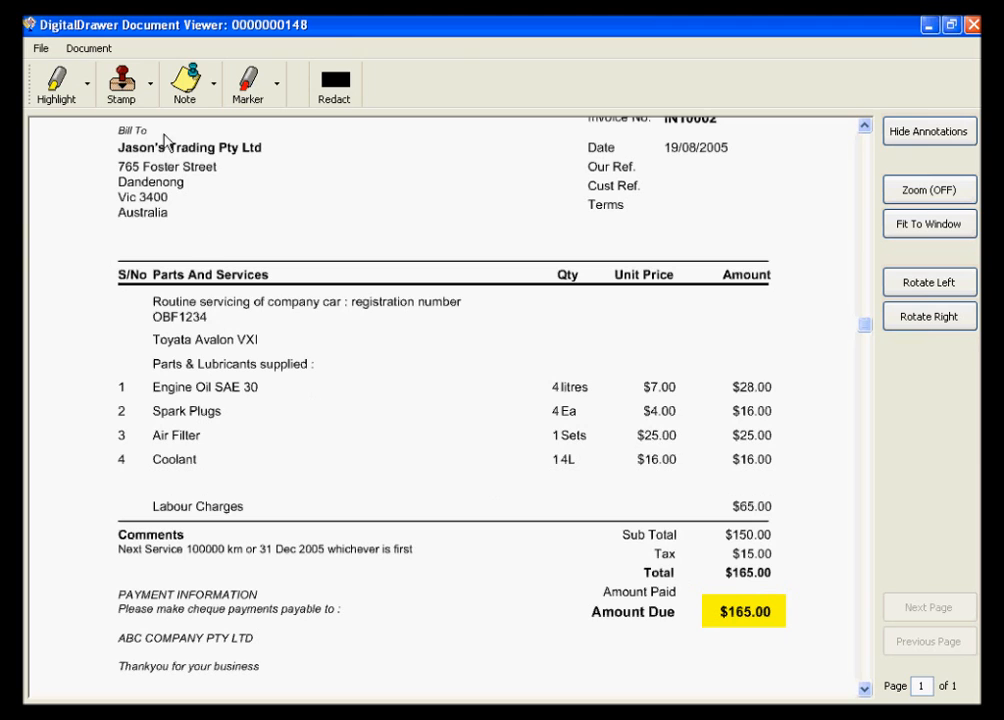
- Place a Confidential stamp on the invoice and move it just below and beside the Bill To address, clear of the table header
click(110, 76)
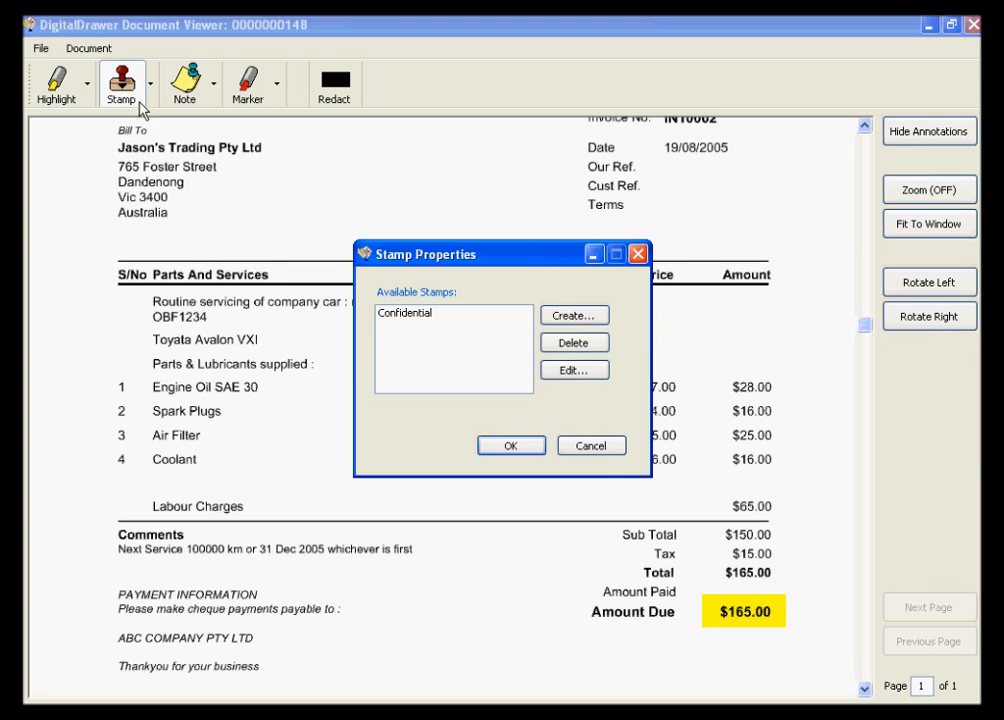
click(399, 320)
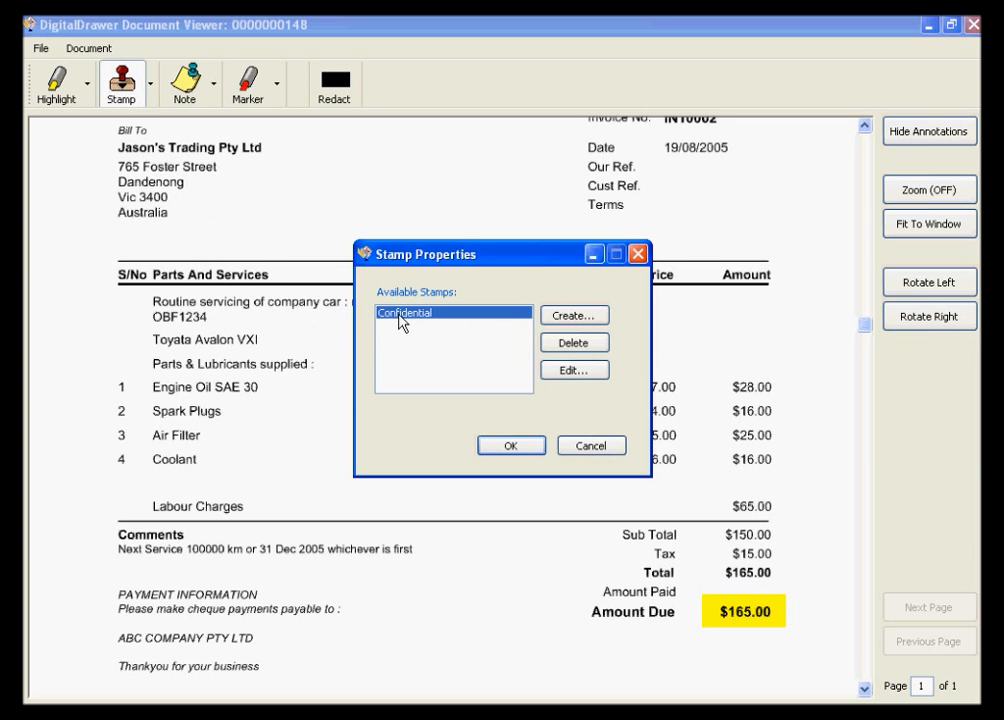
click(506, 446)
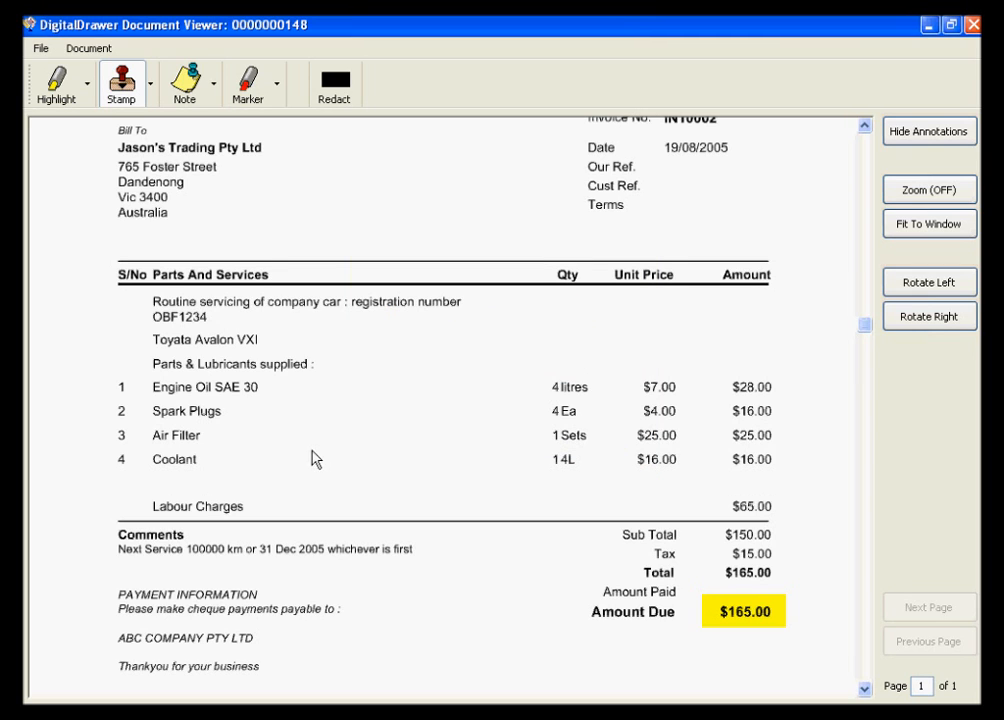
click(208, 251)
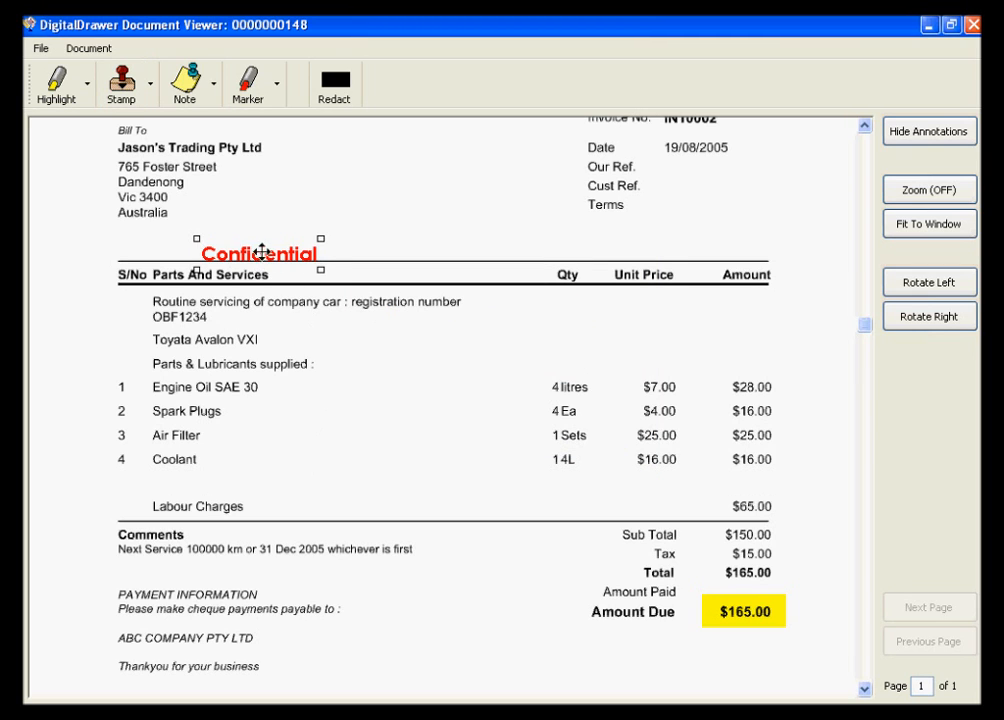
drag(258, 251, 285, 224)
click(320, 273)
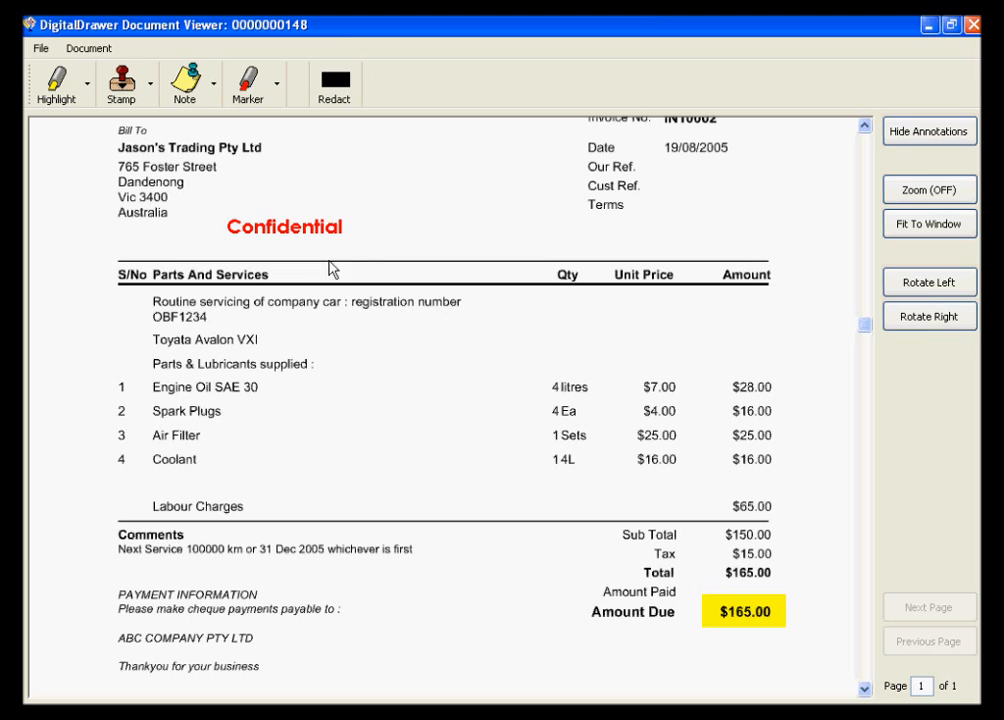
- Add a note reading "Pay this invoice ASAP" in the blank area between the Bill To address and the invoice date
click(181, 84)
drag(395, 148, 672, 262)
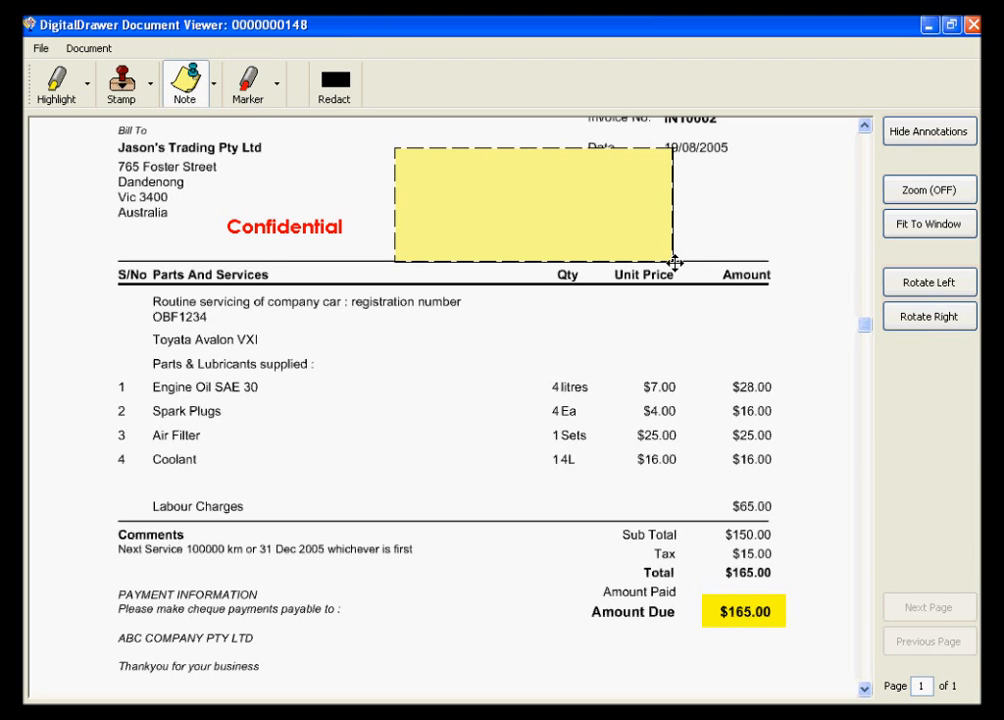
text(Pay this ini)
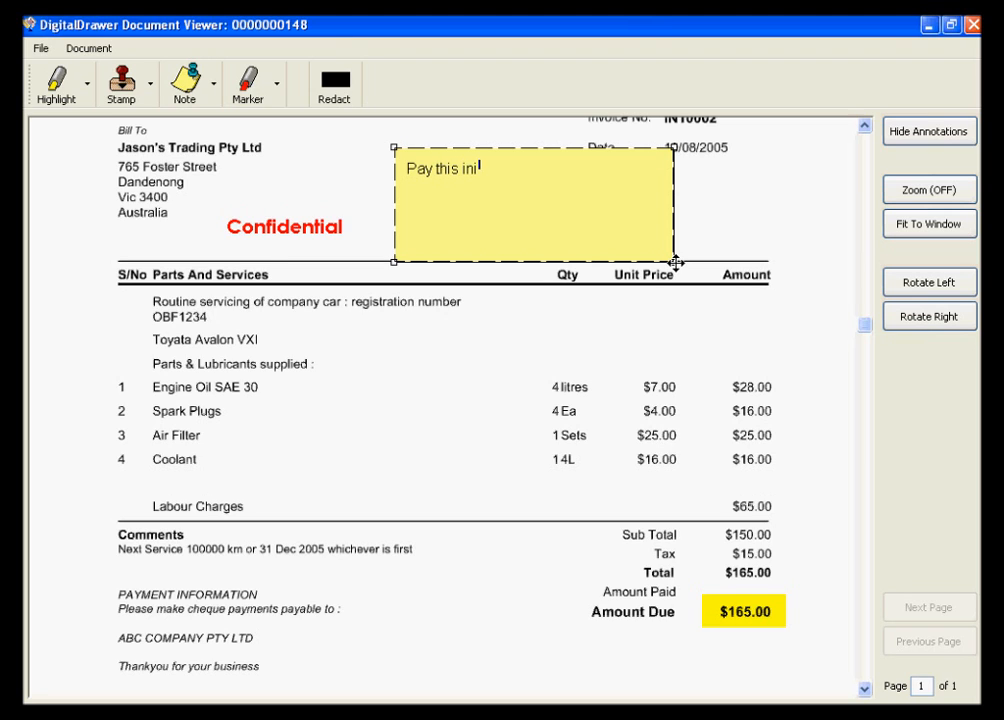
key(BackSpace)
text(voo)
key(BackSpace)
text(ice ASAP)
click(641, 281)
- Shrink the note to fit its text and move it closer to the Bill To address, above the Confidential stamp
drag(669, 256, 589, 204)
drag(511, 175, 434, 163)
click(432, 216)
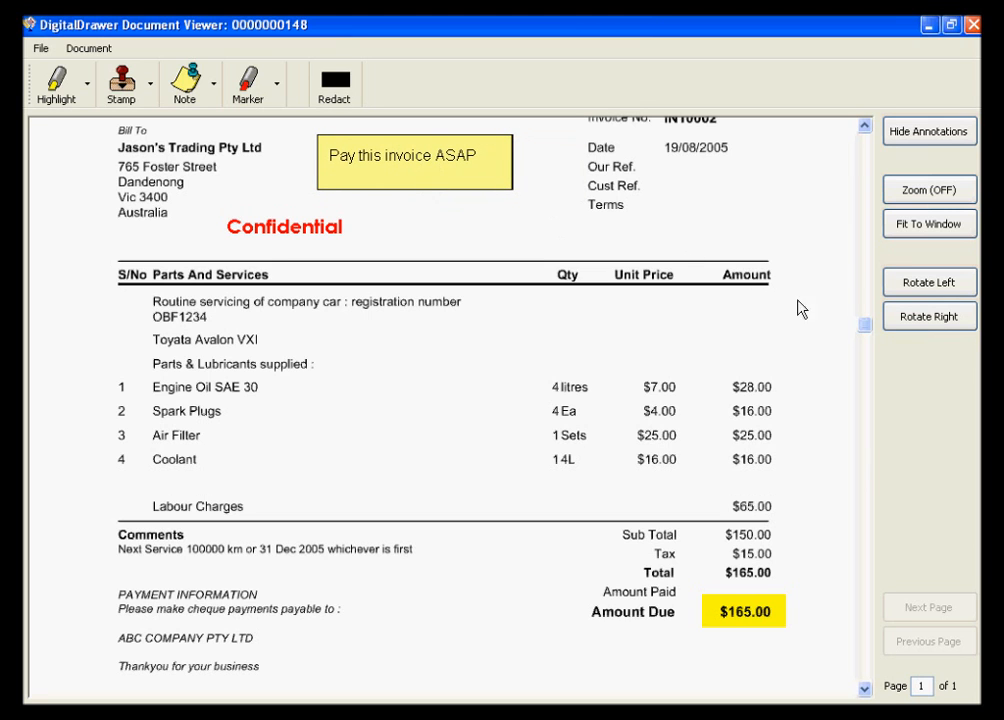
- Redact the company name under Bill To on the invoice
drag(866, 330, 867, 226)
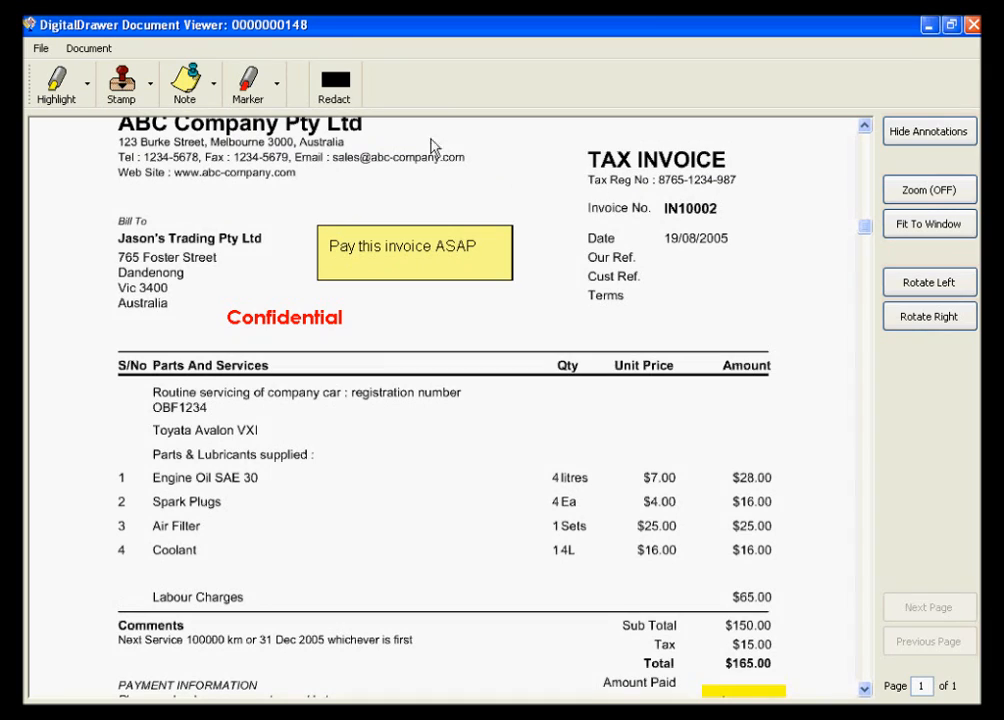
click(336, 90)
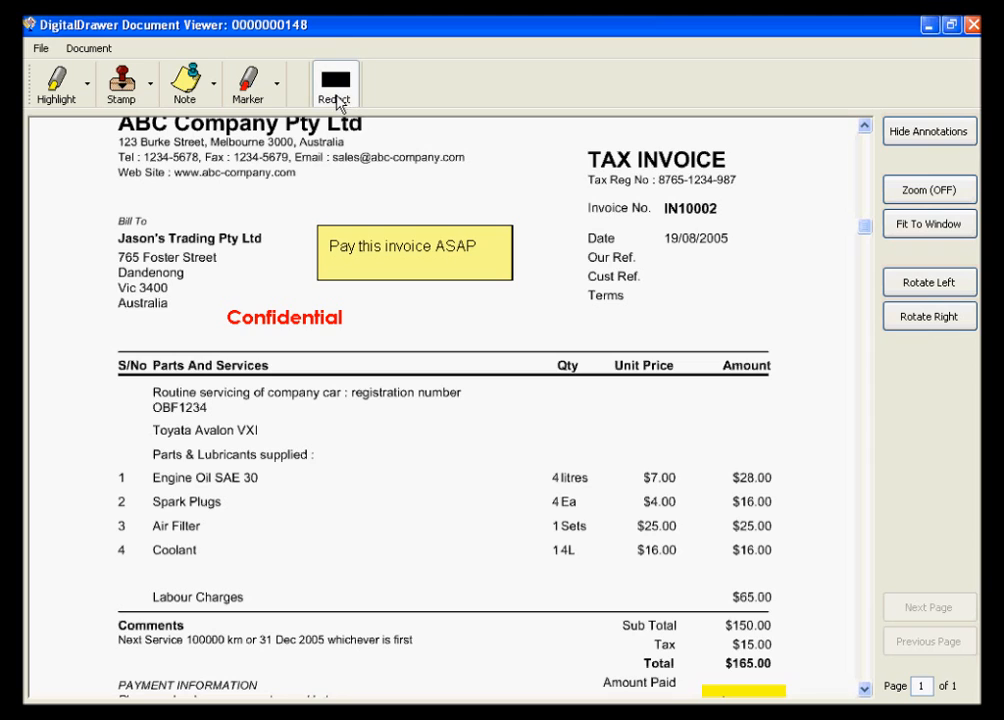
drag(110, 230, 268, 246)
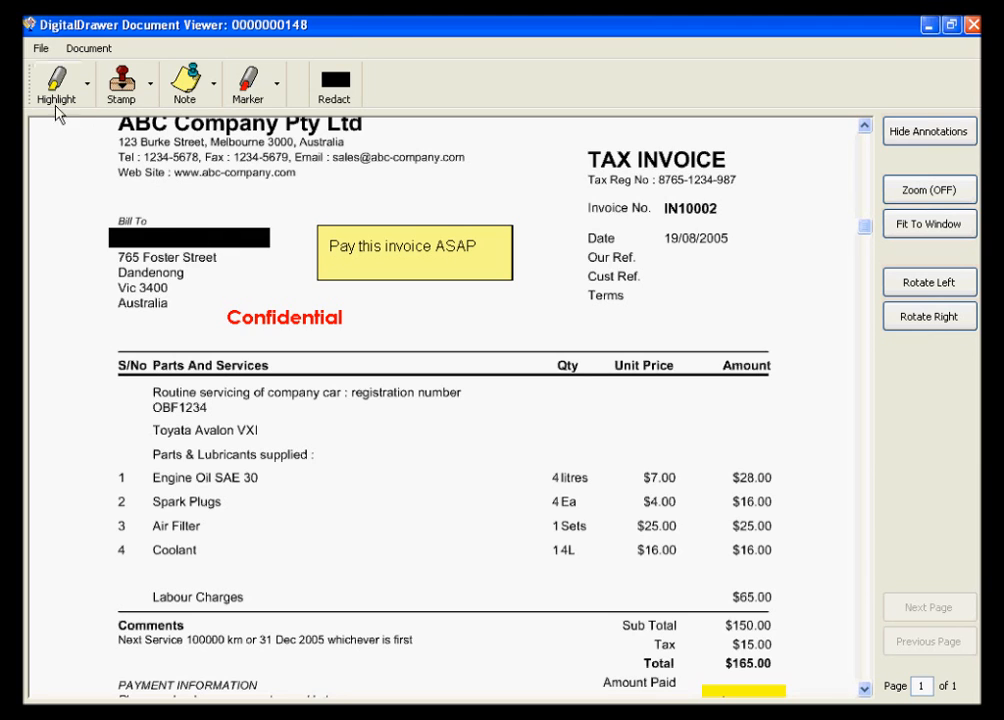
- Examine the annotation and redaction choices for printing the document, cancel the print, and look over the options for inserting pages
click(38, 48)
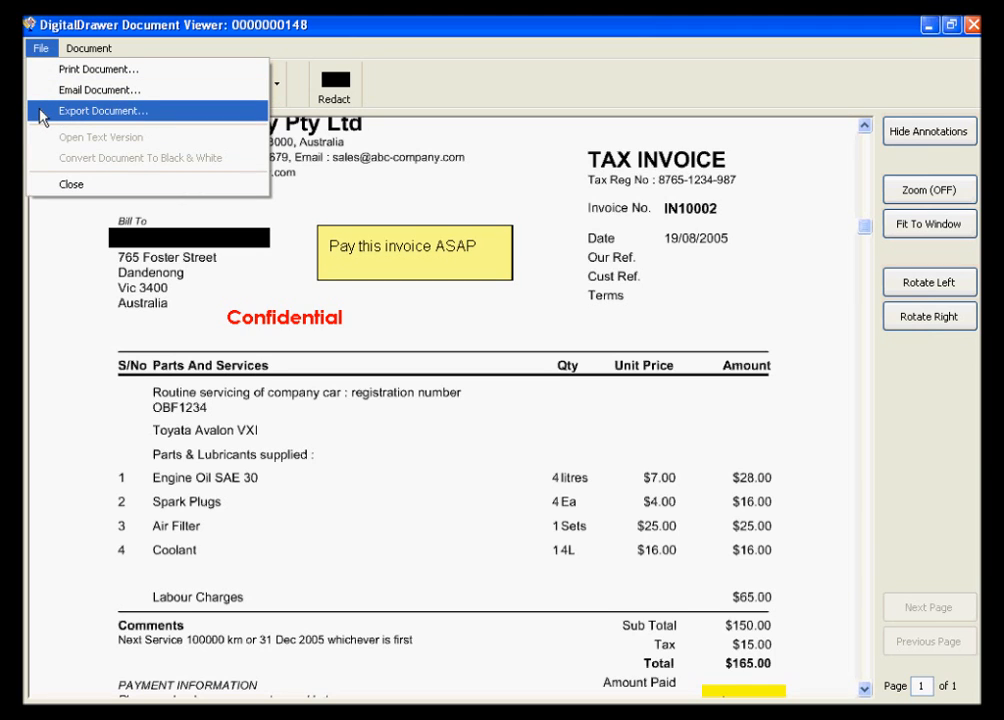
click(40, 69)
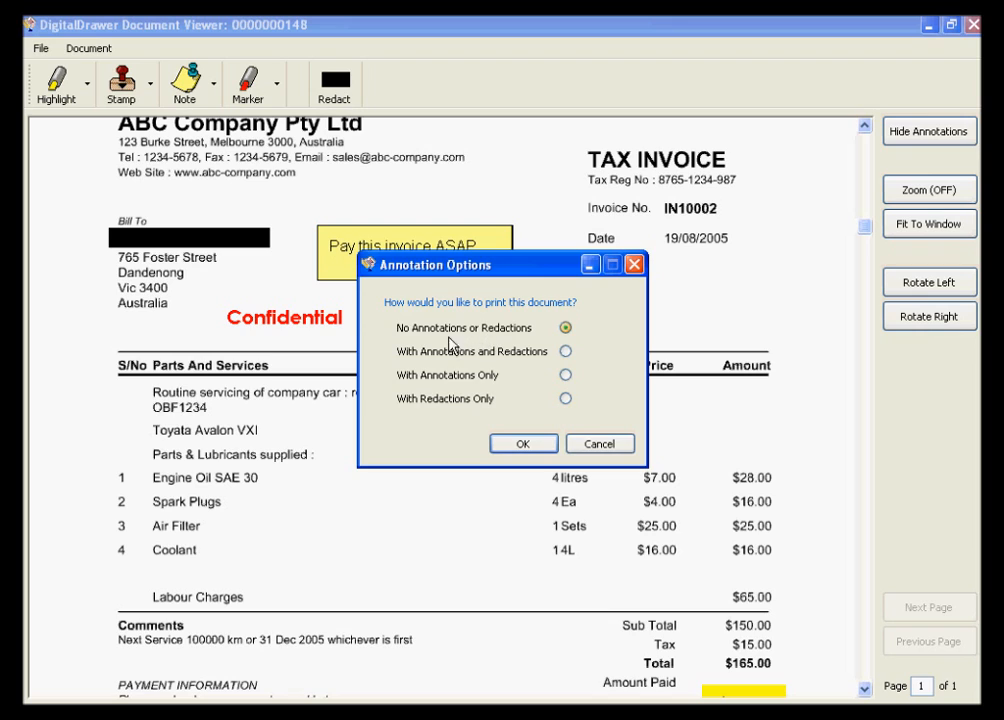
click(565, 353)
click(566, 376)
click(566, 399)
click(598, 445)
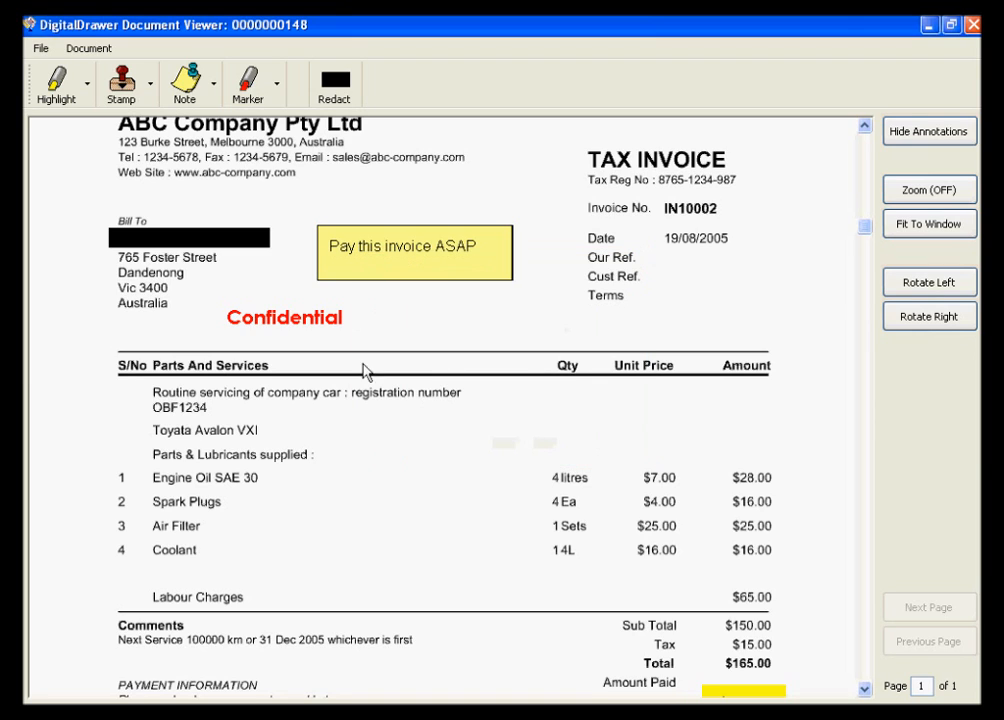
click(78, 50)
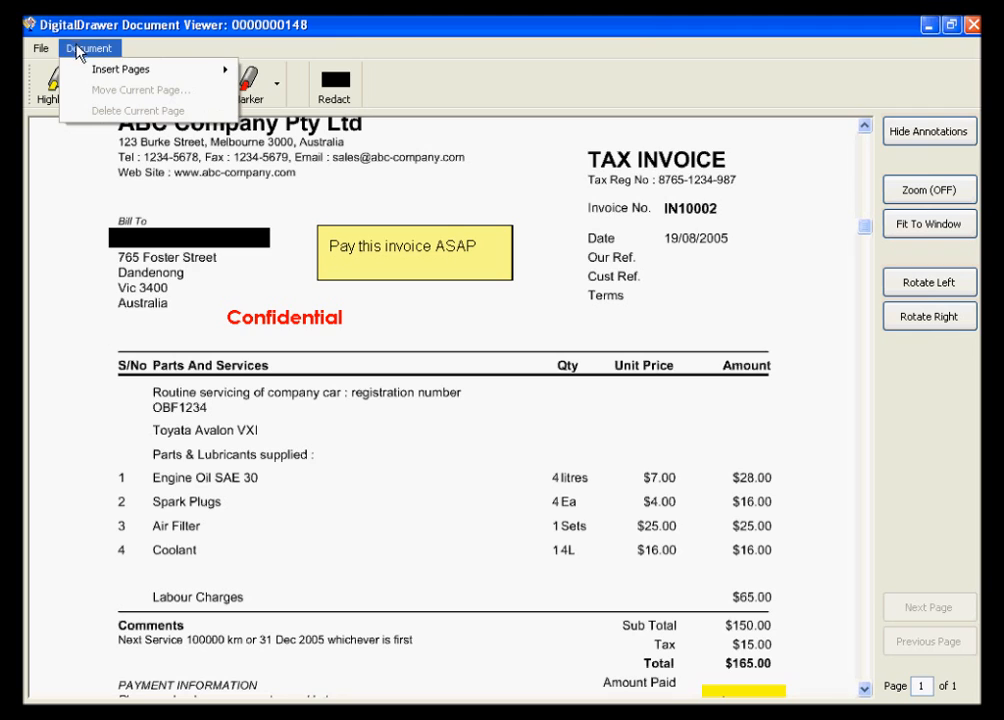
mouse_move(74, 72)
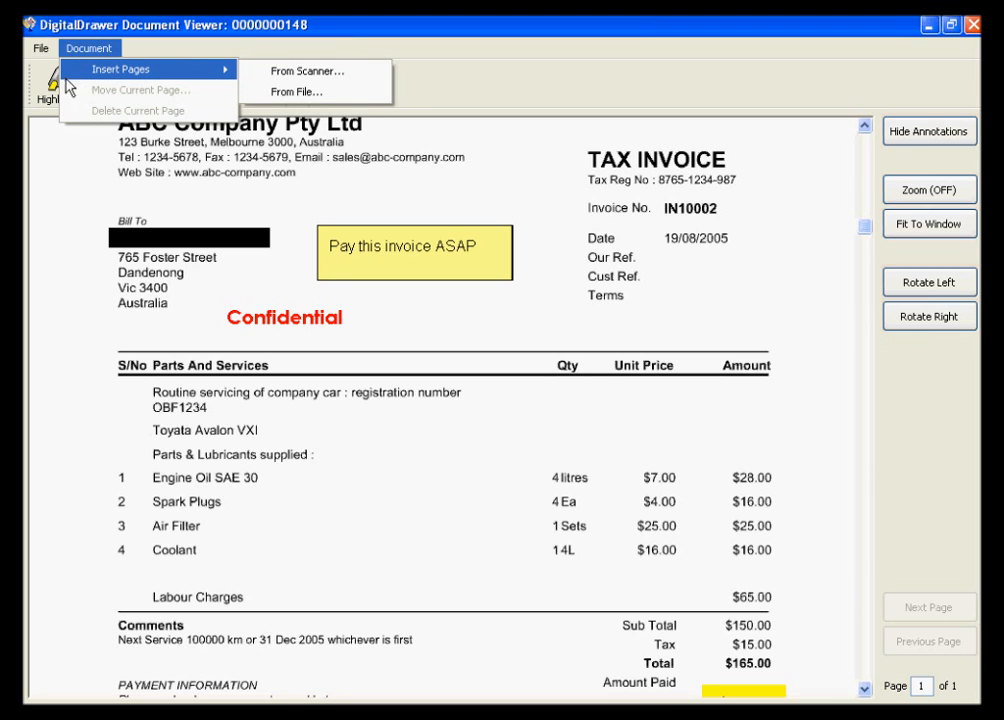
click(63, 168)
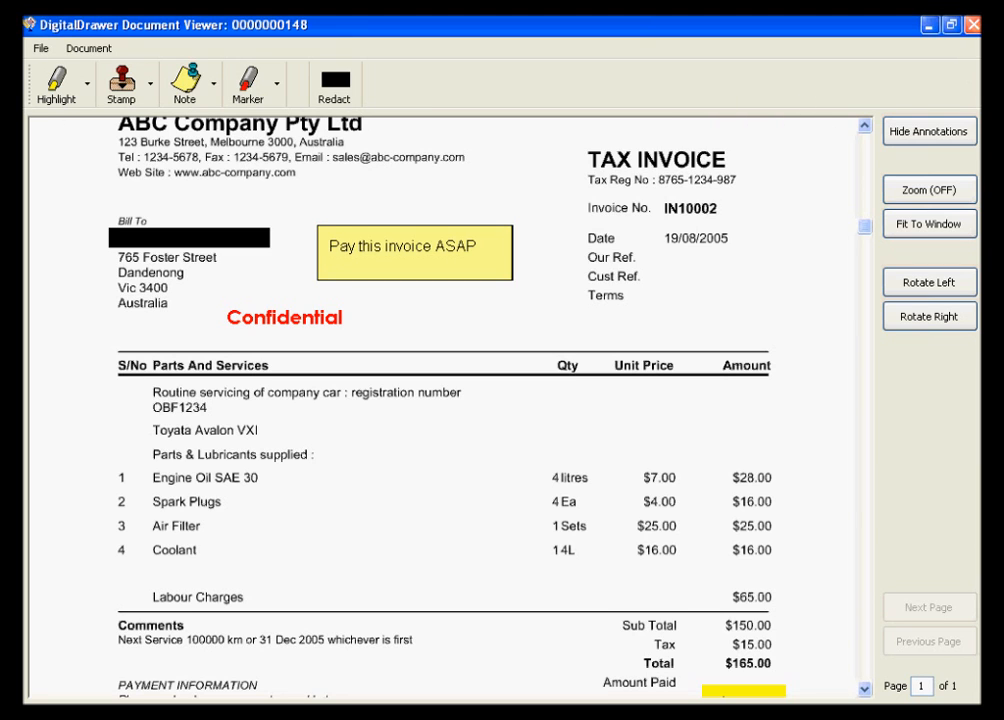
- Close the document viewer and turn on Edit Mode for the Accounts Payable library
click(970, 25)
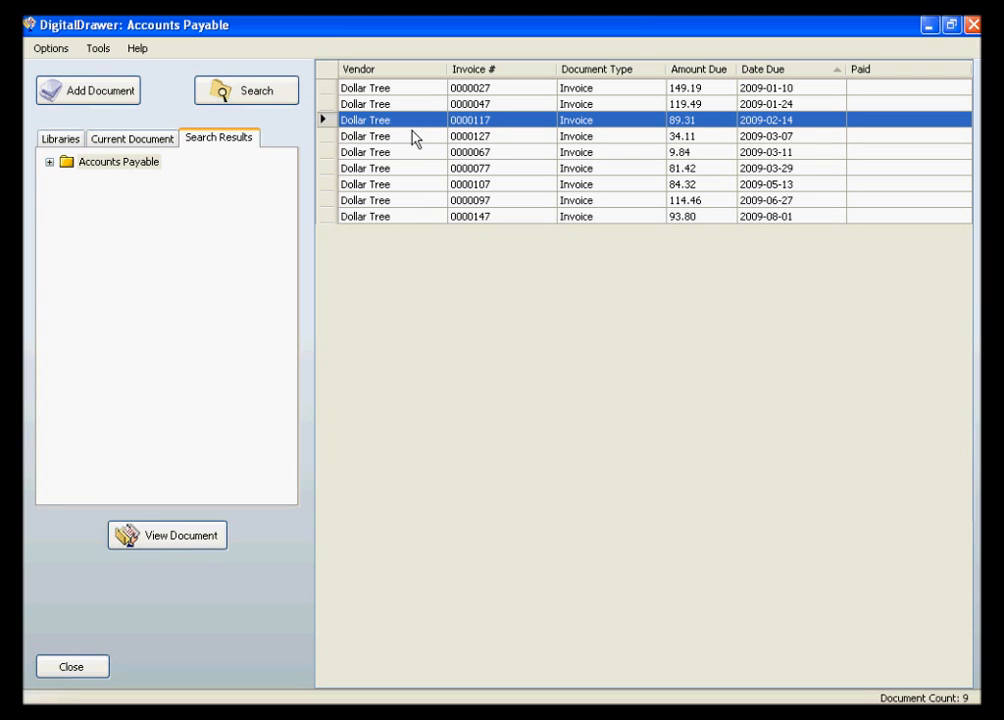
click(96, 52)
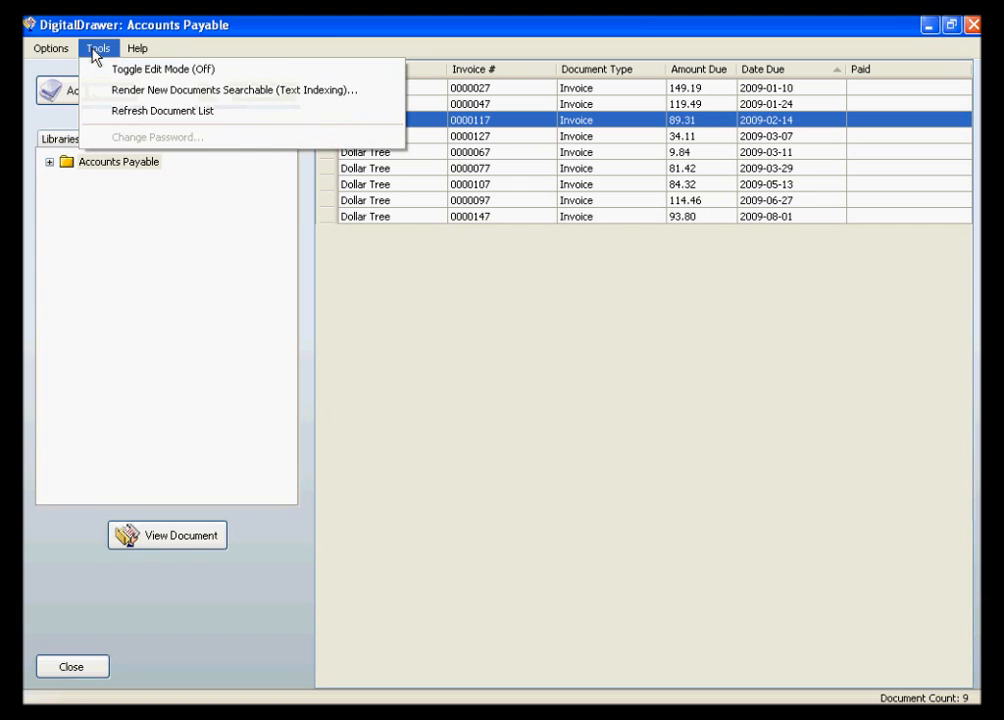
click(97, 70)
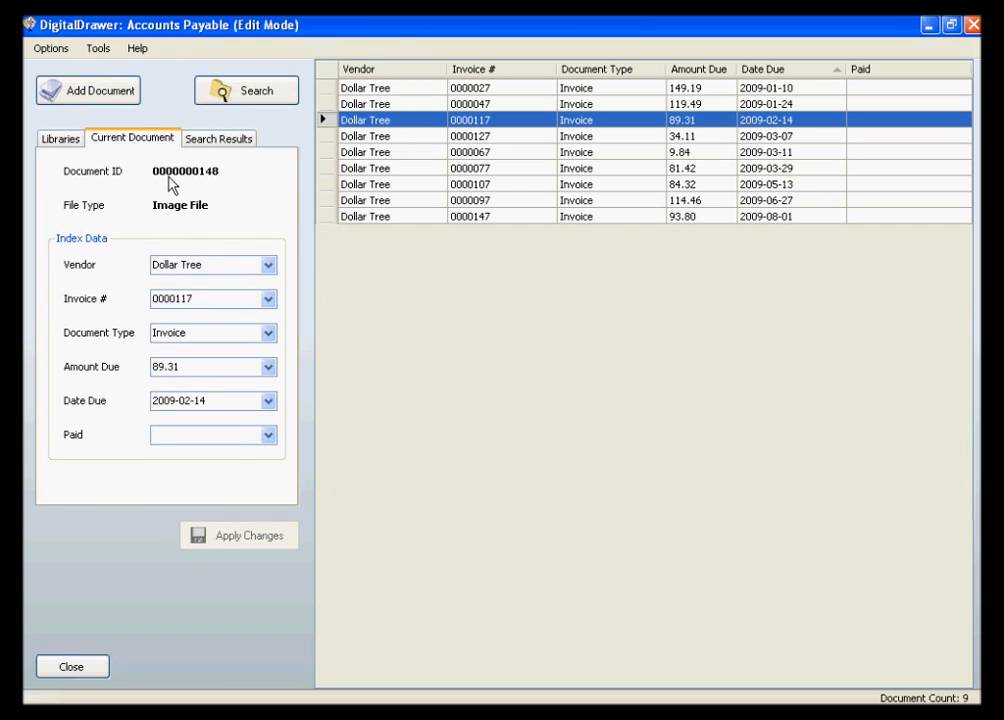
- Set the Paid field of the invoice due 2009-02-14 to Paid, apply the change, and turn off Edit Mode
click(268, 435)
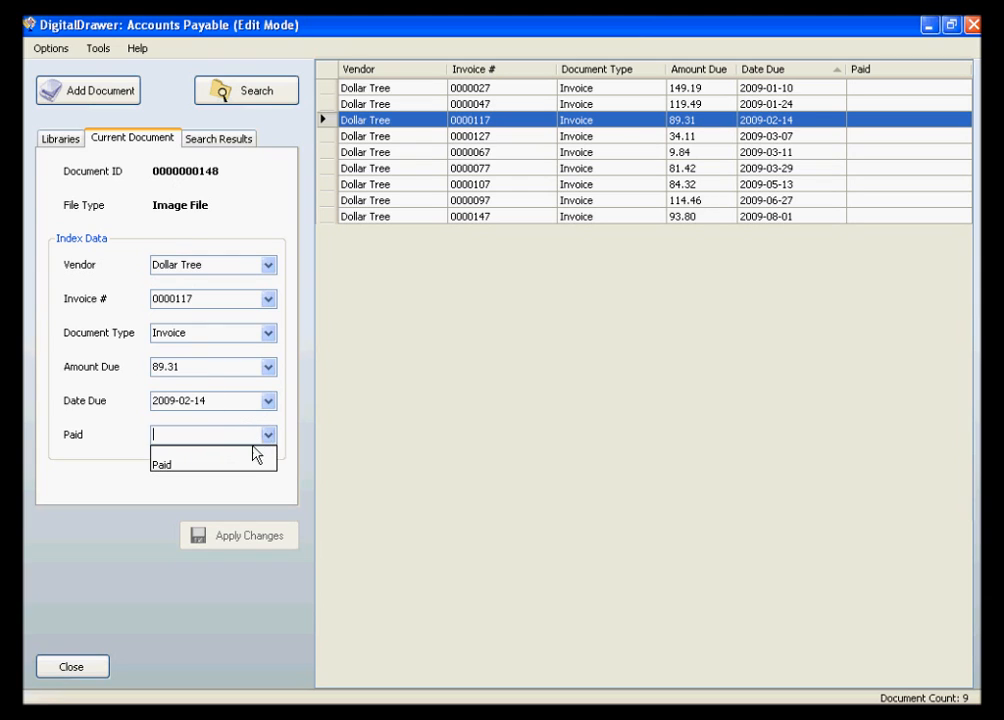
click(242, 465)
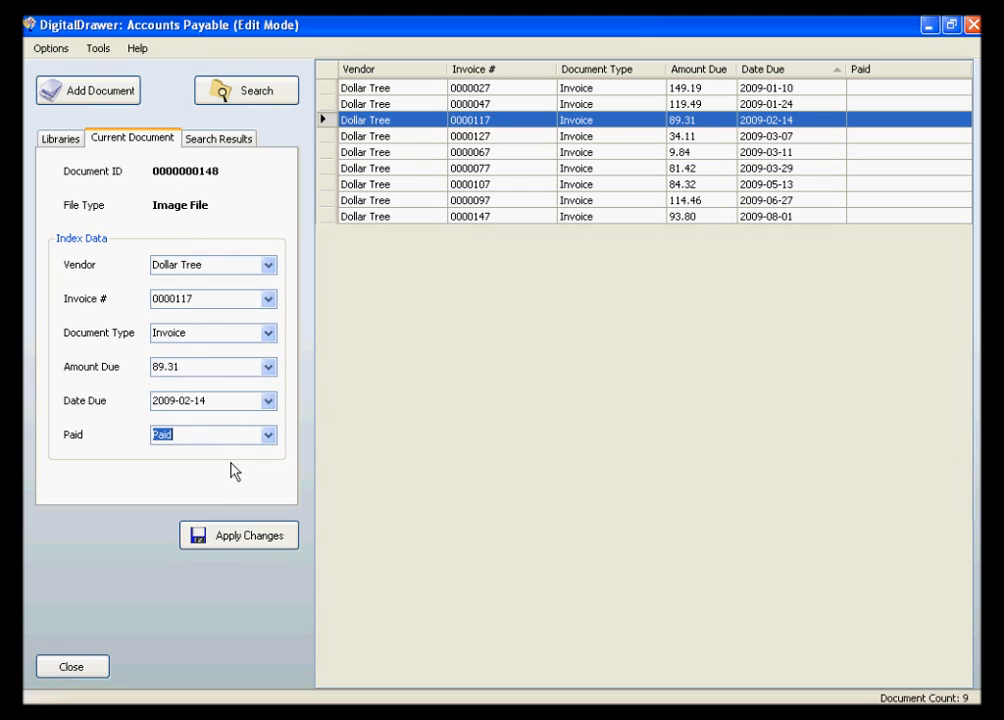
click(238, 537)
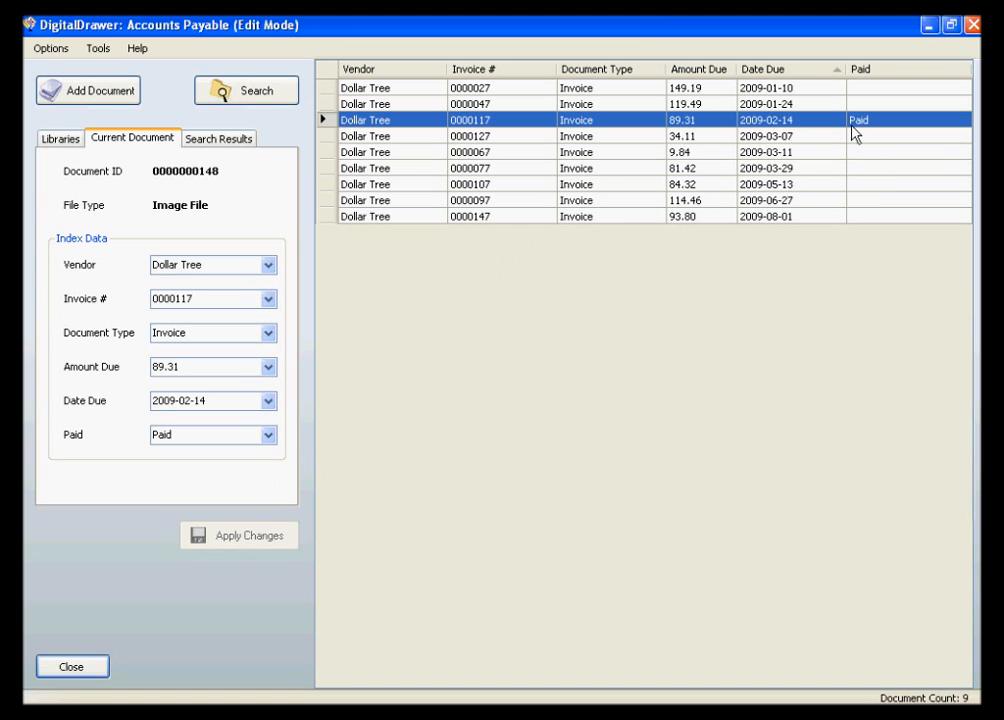
click(98, 47)
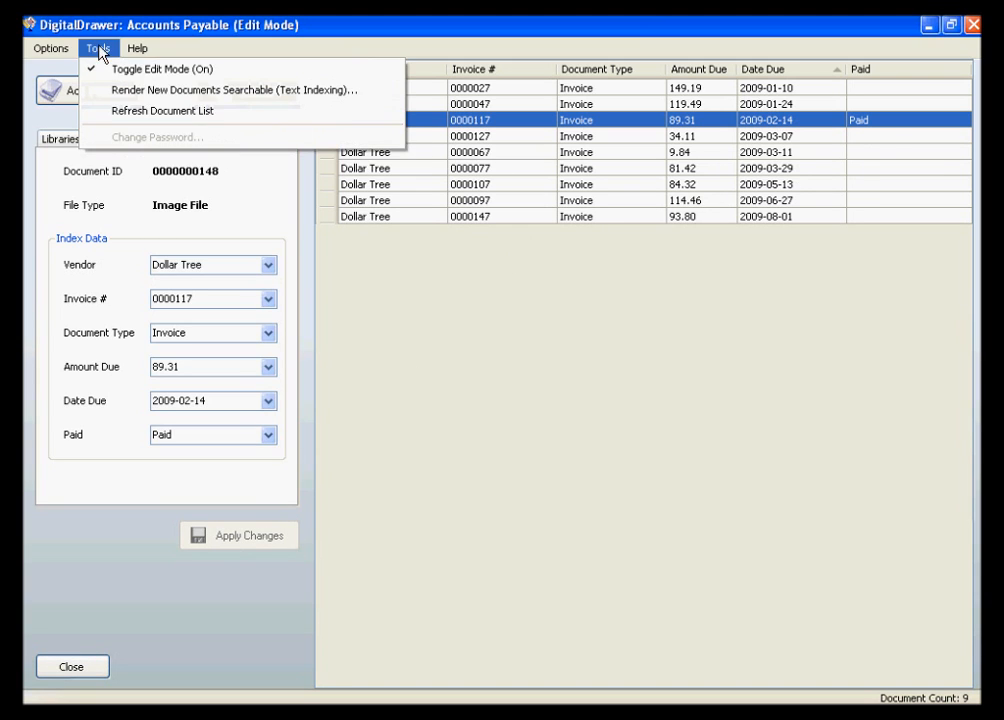
click(106, 69)
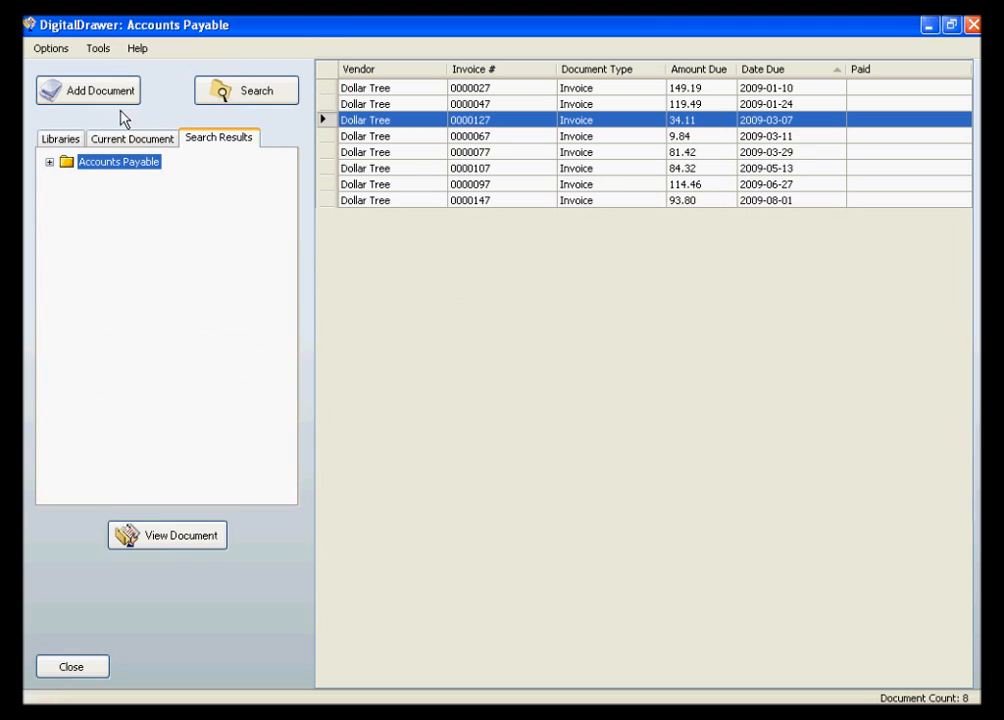
- Add the invoices due 2009-03-29 and 2009-05-13 to the selection and review the actions available for the selected documents
ctrl+click(381, 152)
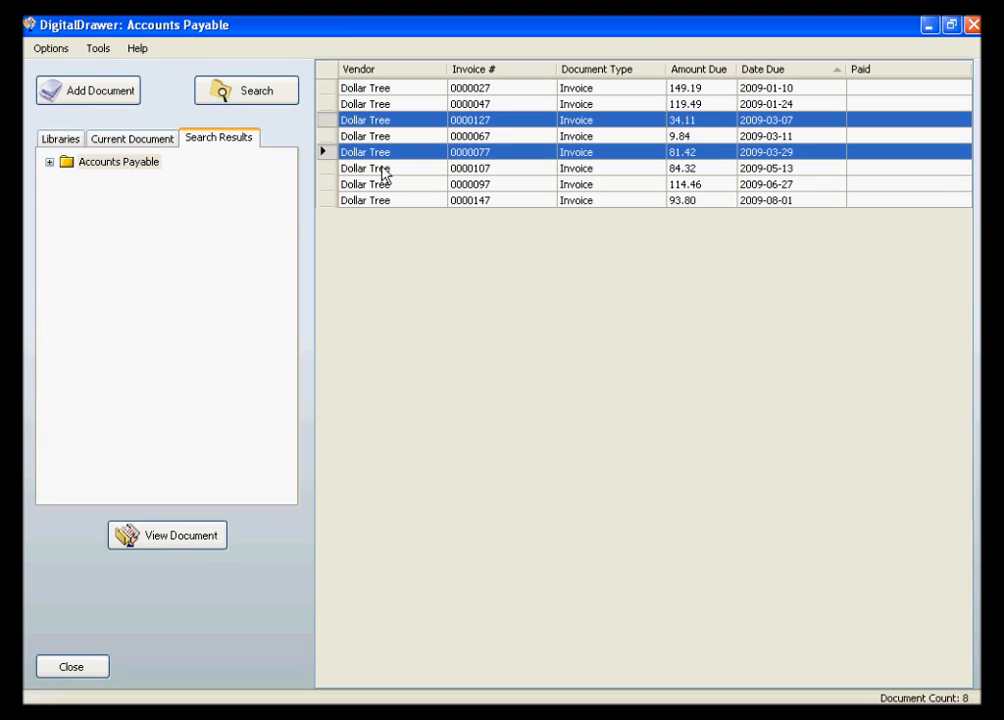
ctrl+click(381, 168)
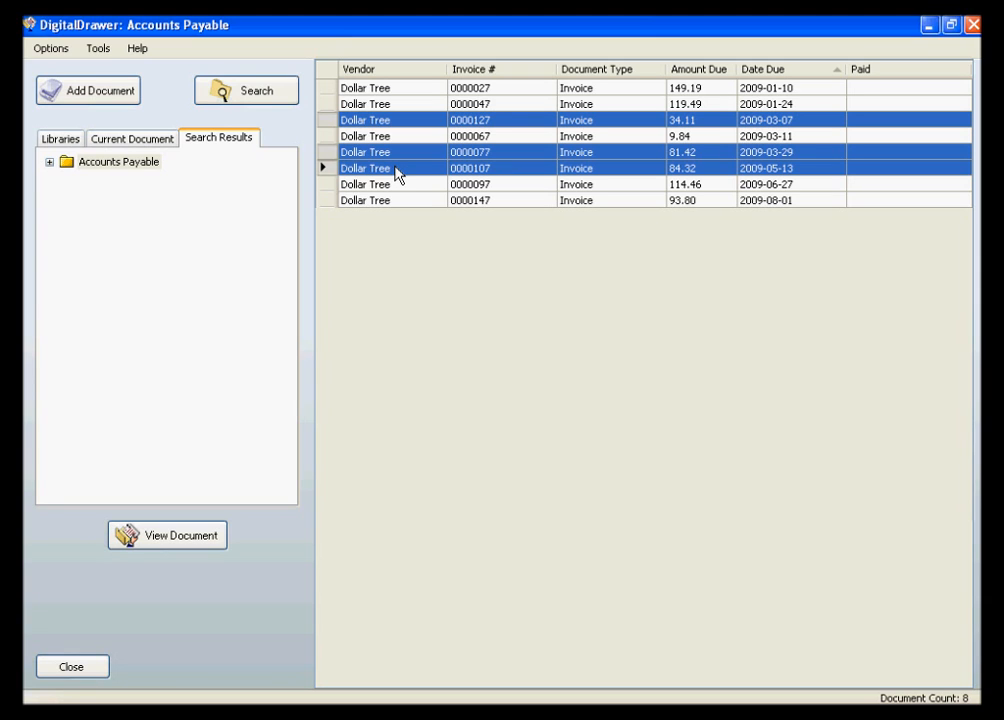
right_click(397, 173)
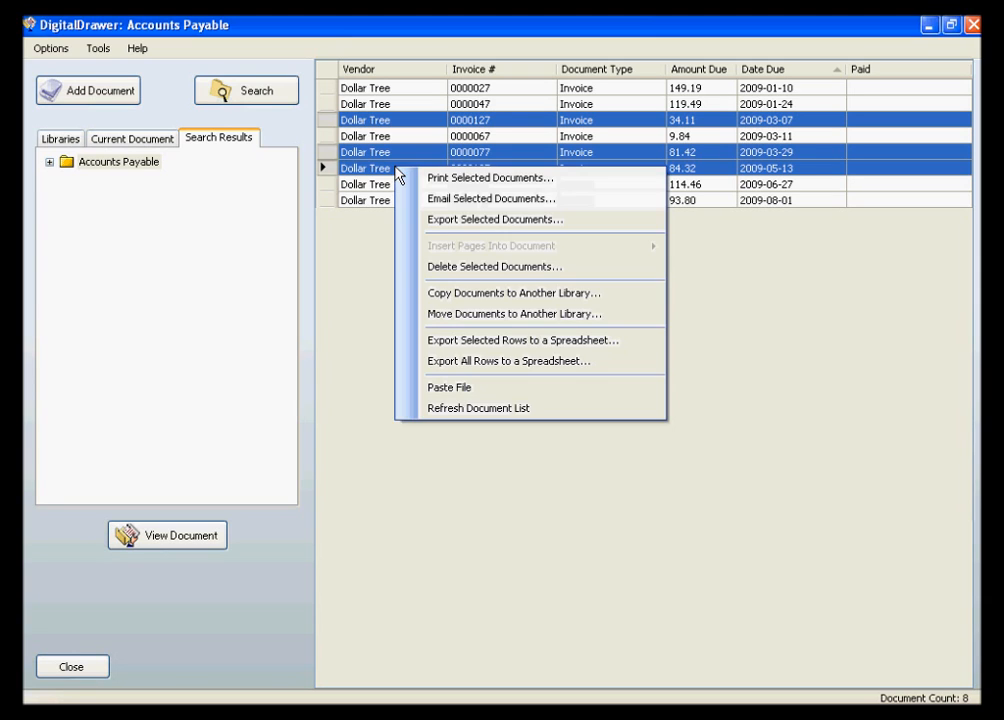
click(297, 139)
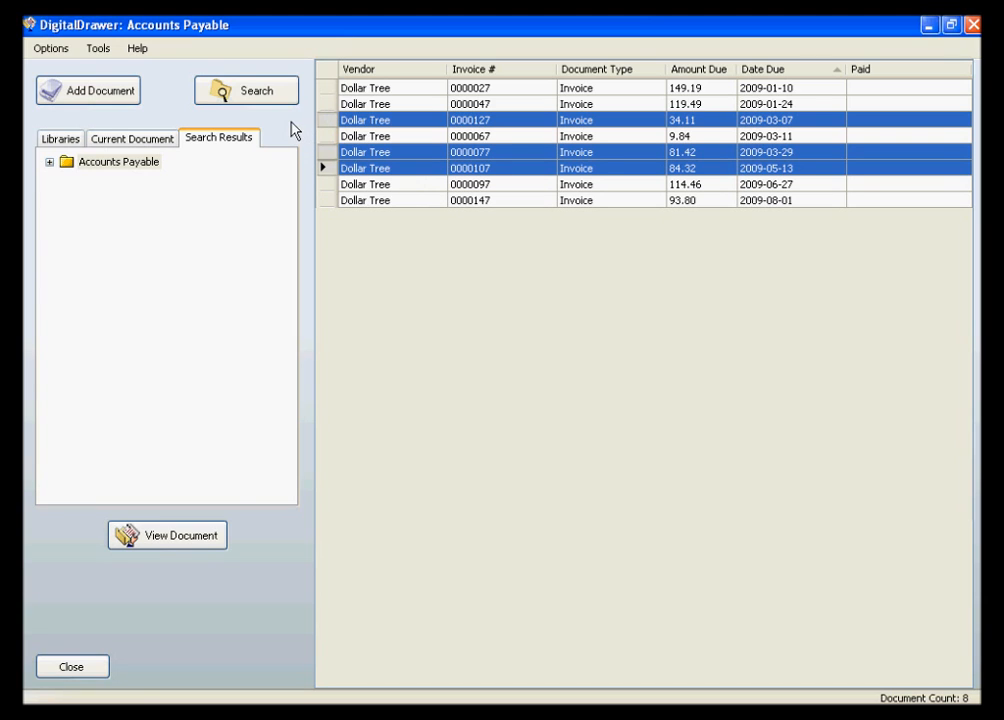
- Open the DigitalDrawer Help and maximize its window
click(137, 49)
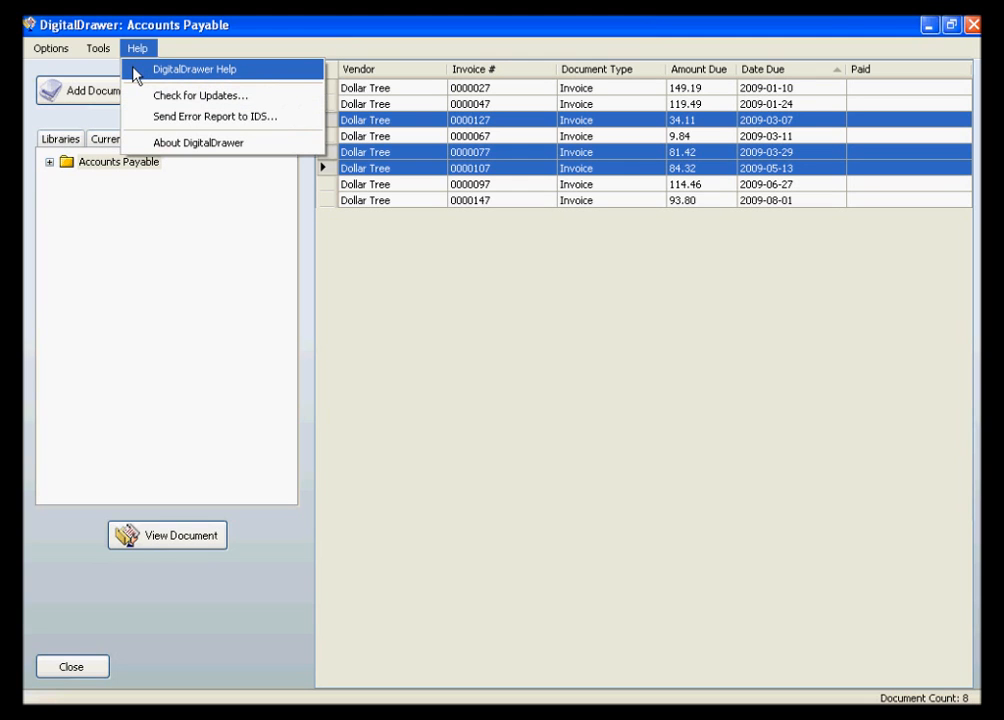
click(134, 70)
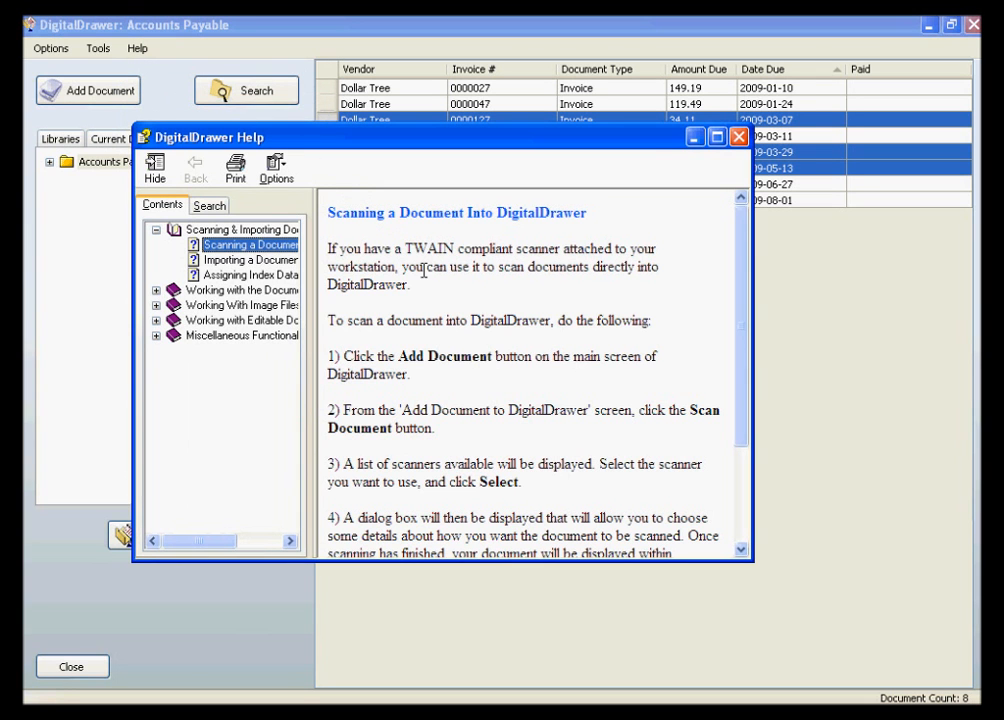
click(717, 138)
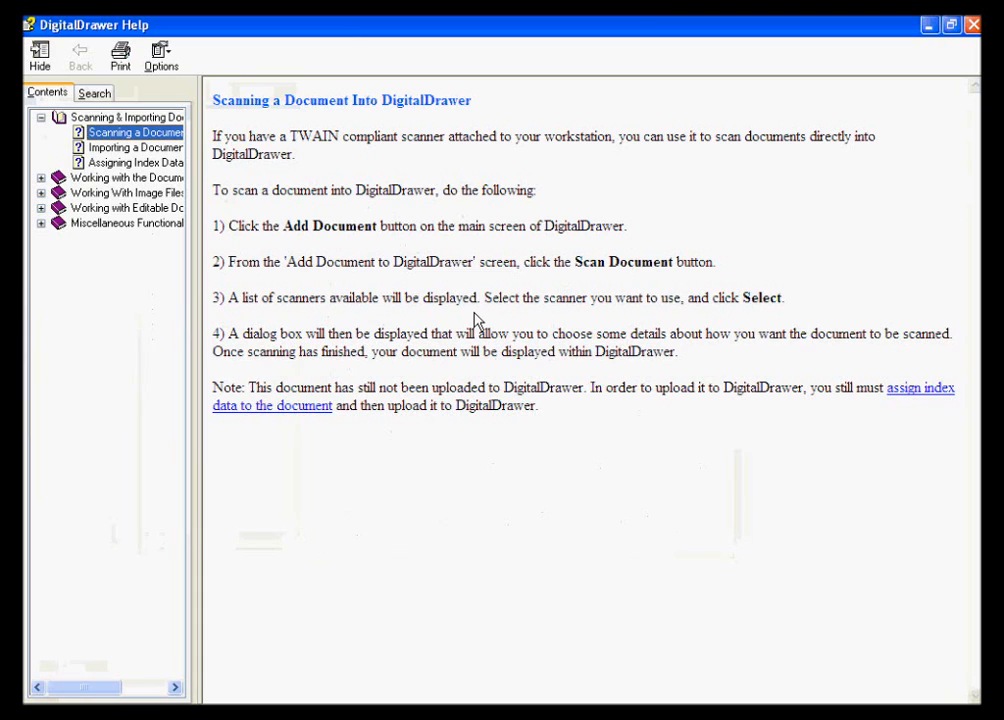